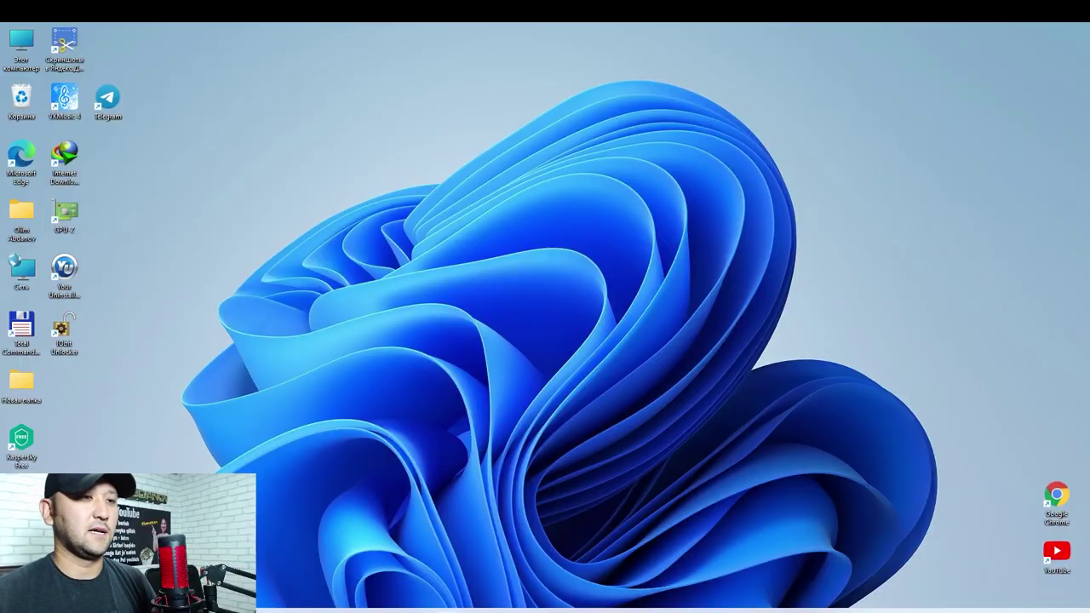
- Launch Adobe Premiere Pro 2021 by searching 'adobe' in the Start menu
click(447, 608)
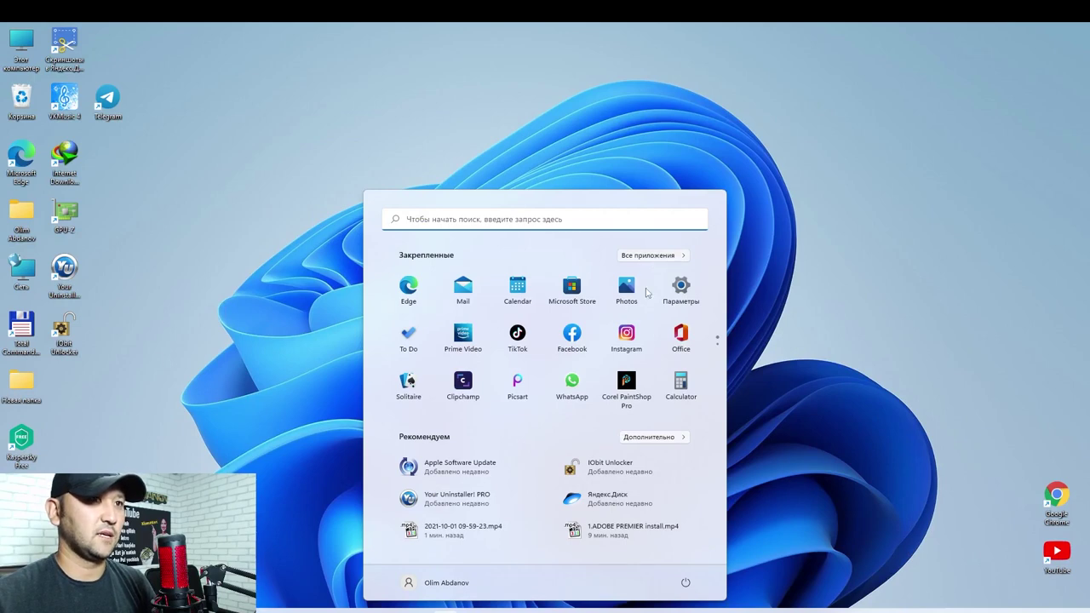
click(649, 255)
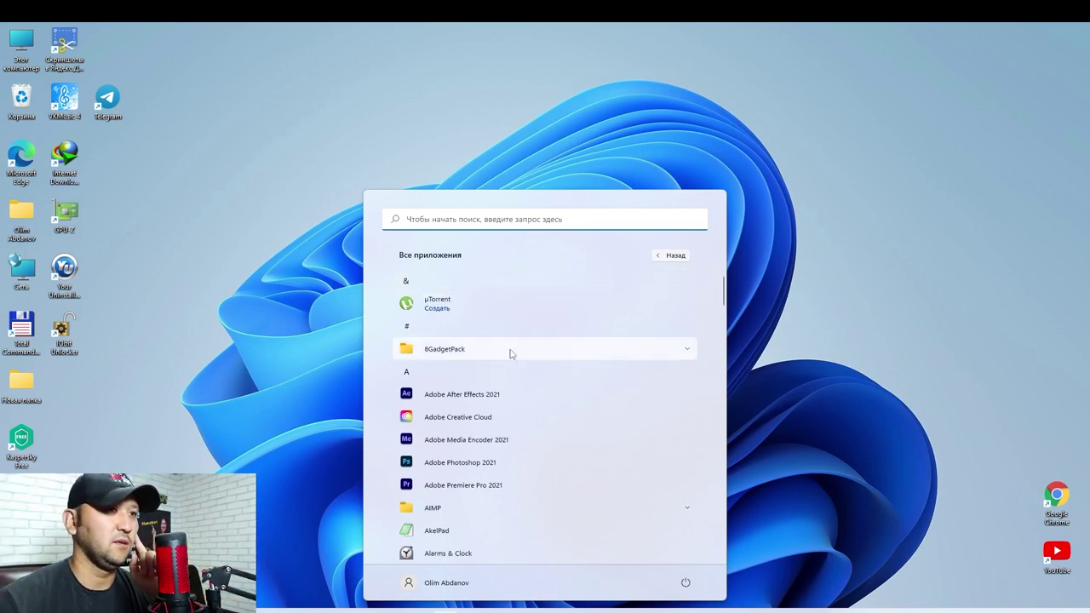
scroll(511, 354, down, 1)
click(480, 225)
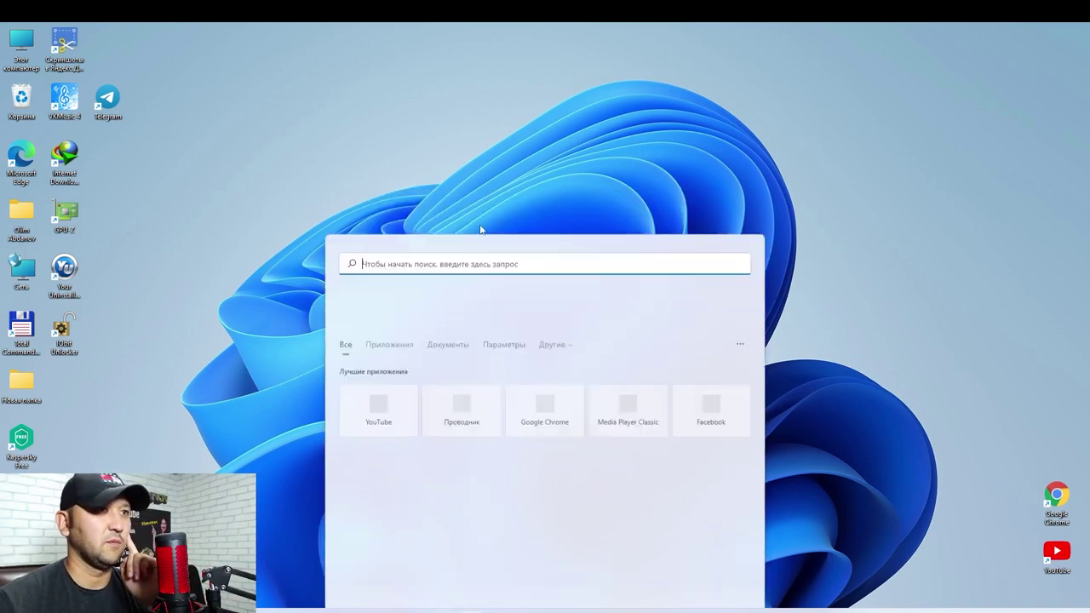
text(adobe)
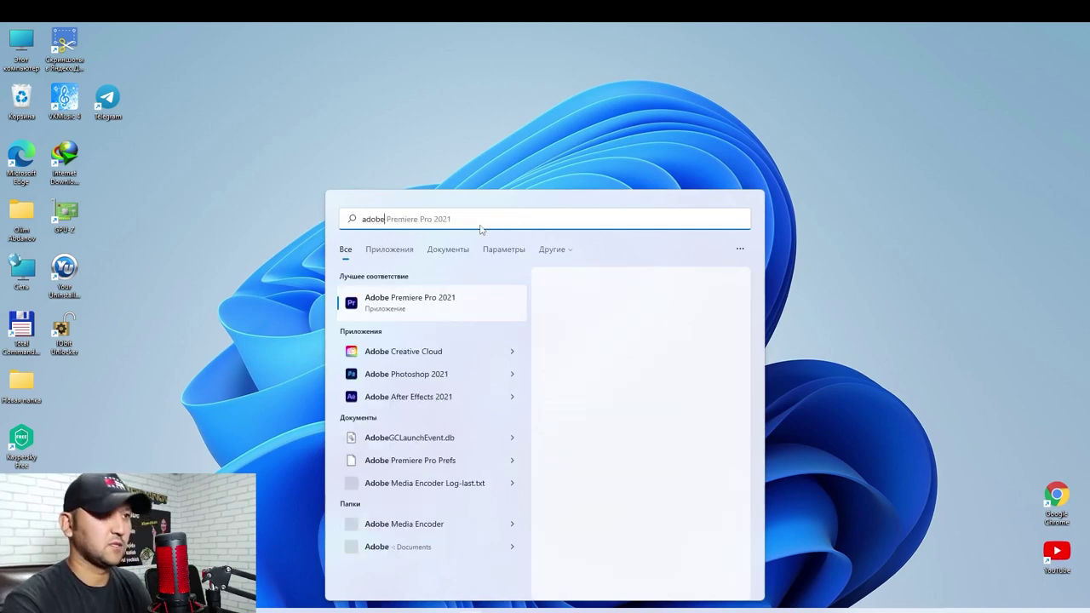
click(428, 302)
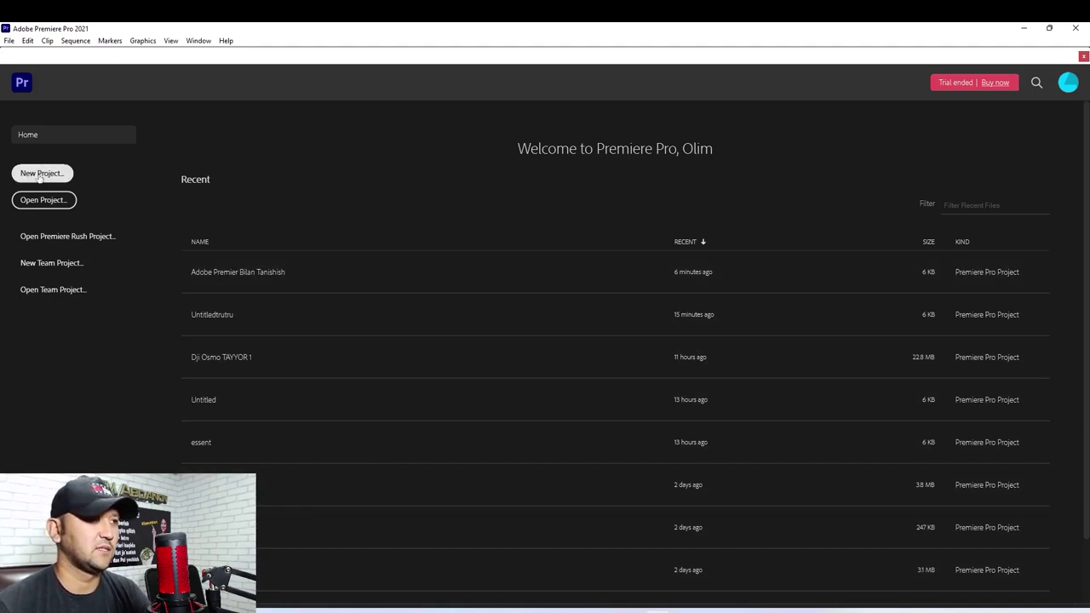
- Start a new project and browse to the ARALASH folder for its location
click(39, 176)
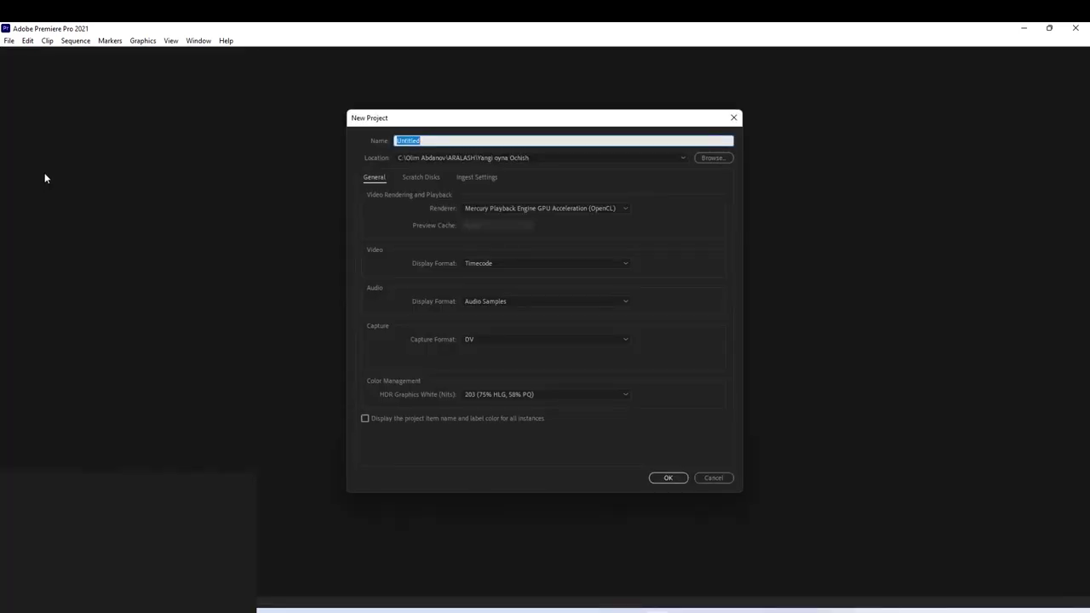
click(622, 208)
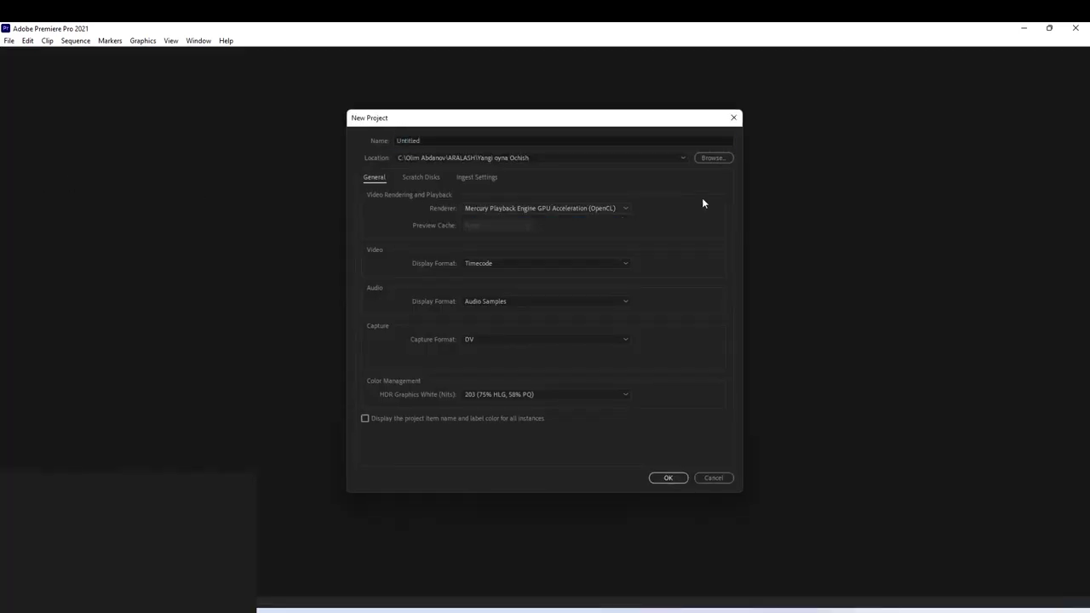
click(720, 157)
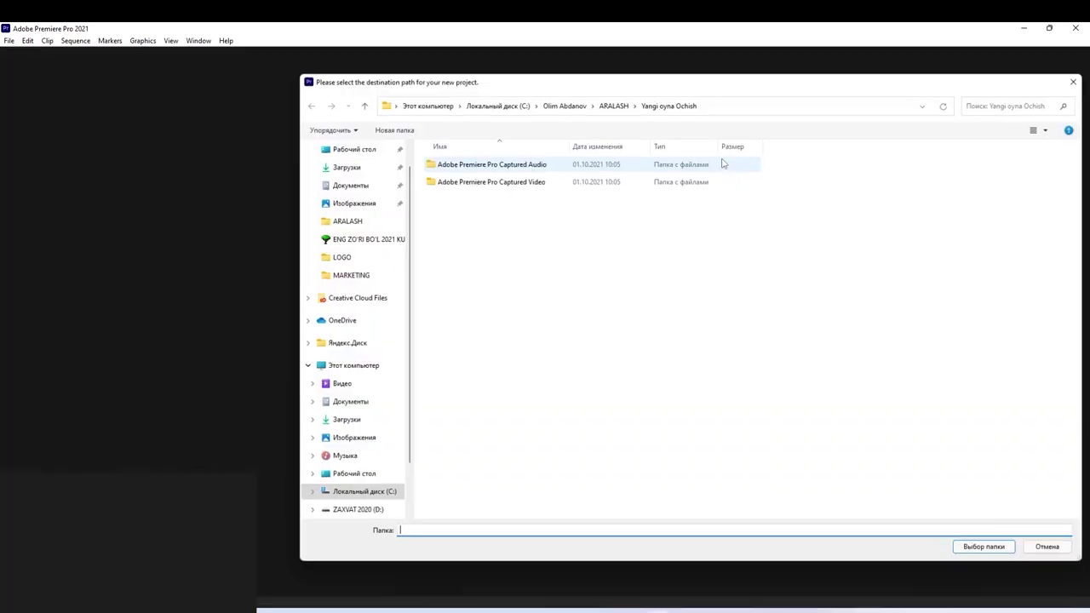
click(361, 104)
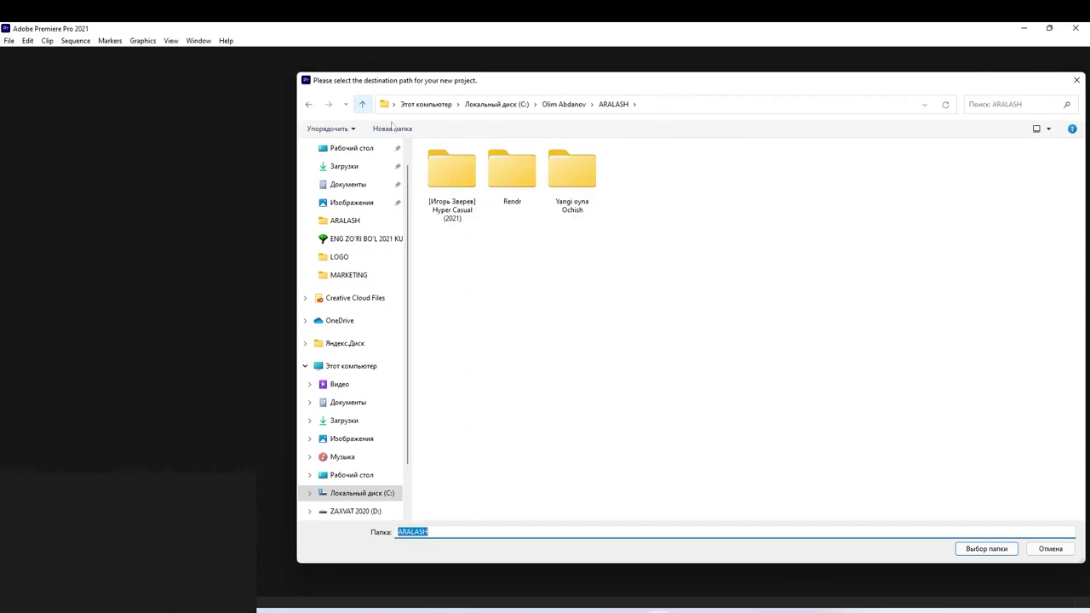
- Create a new folder 'Yangi oyna Ochish 2' inside ARALASH and open it
right_click(566, 198)
click(639, 583)
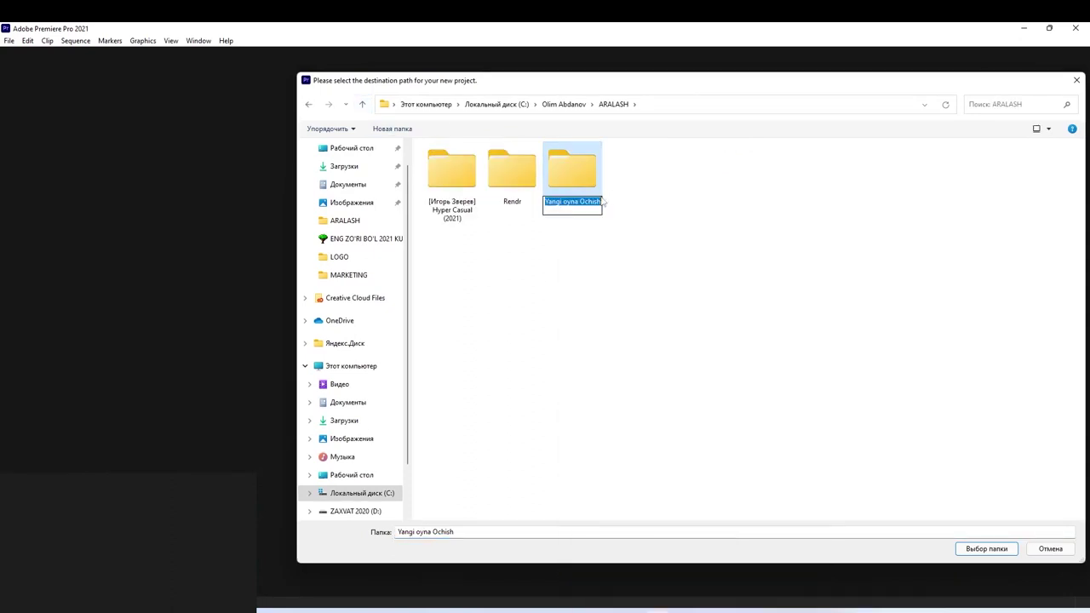
right_click(565, 329)
mouse_move(728, 460)
click(771, 459)
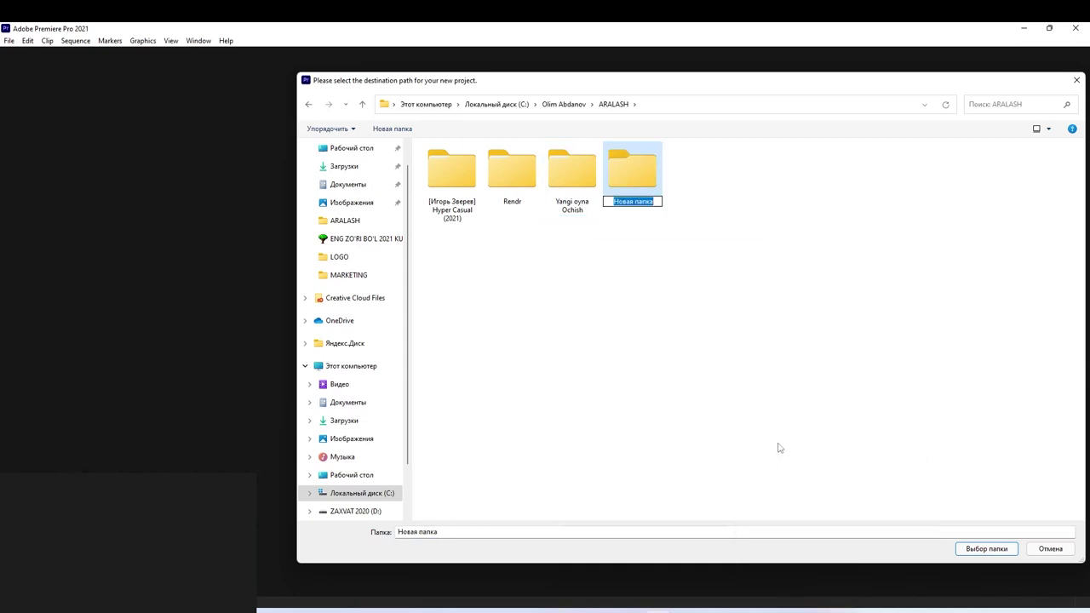
text(Yangi oyna Ochish)
text(2)
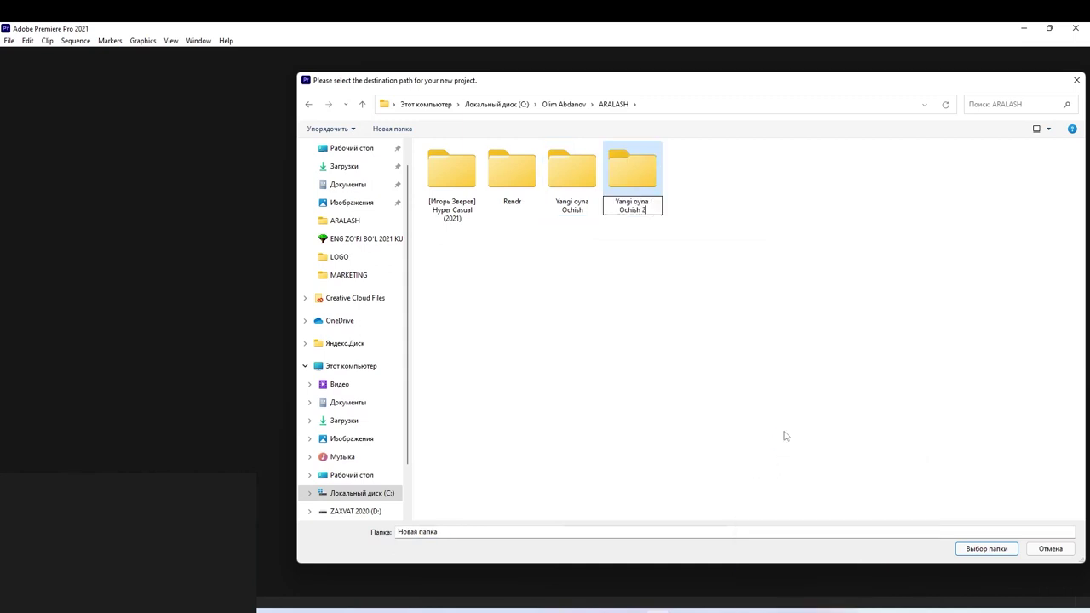
key(Return)
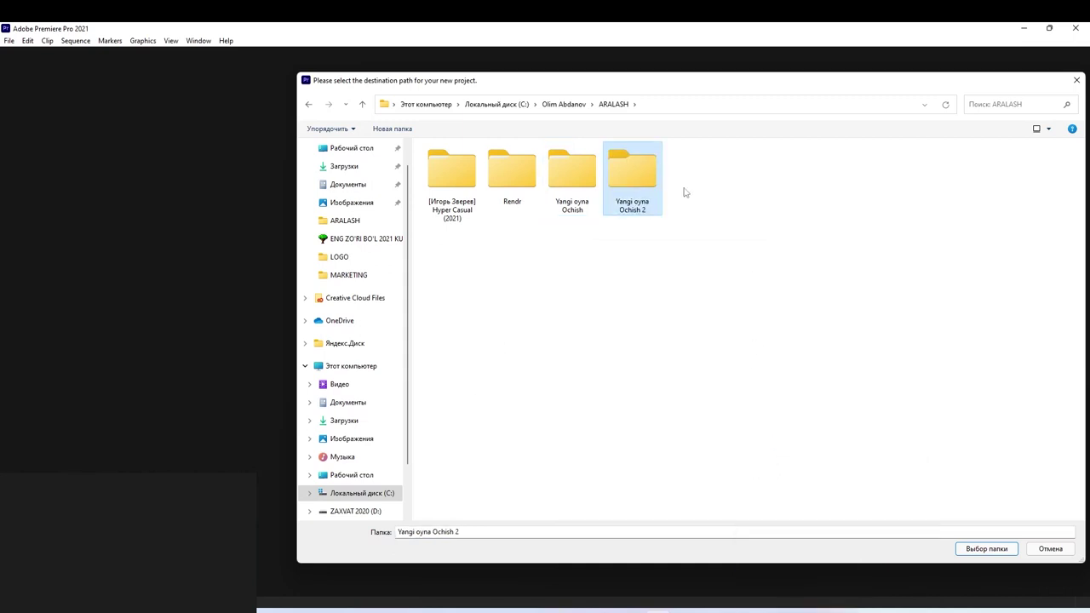
double_click(637, 171)
- Use that folder and create the project 'ADOBE PREMIERE BILAN TANISHISH'
click(986, 548)
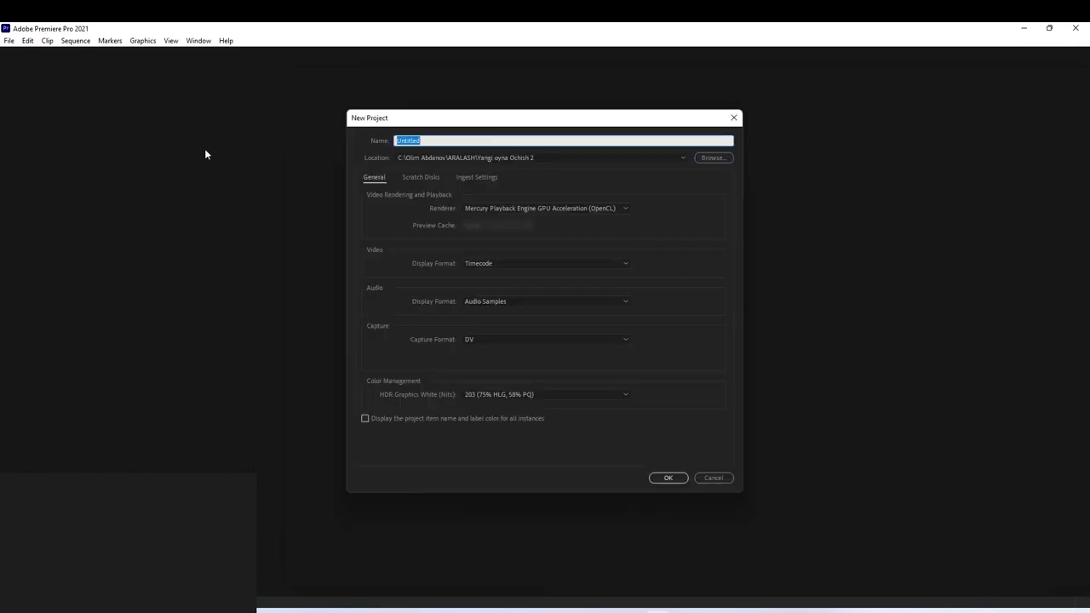
text(ADOBE PREMIERE BILAN TANISHISH)
key(Return)
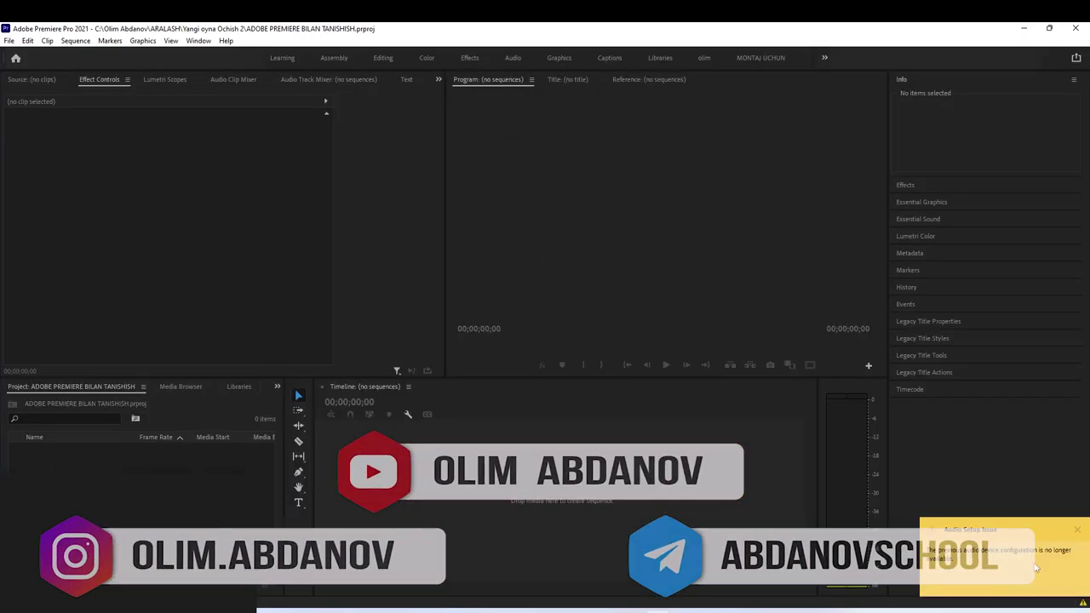
- Dismiss the audio warning, widen the Timeline, and preview Learning, Assembly, Editing, Color workspaces
click(1079, 531)
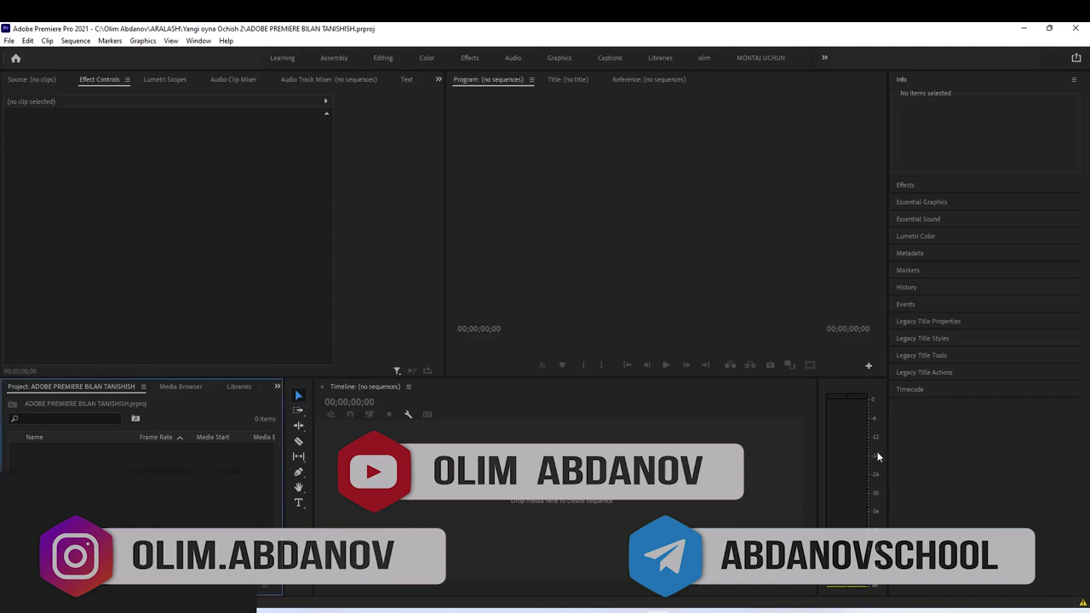
drag(817, 406, 845, 401)
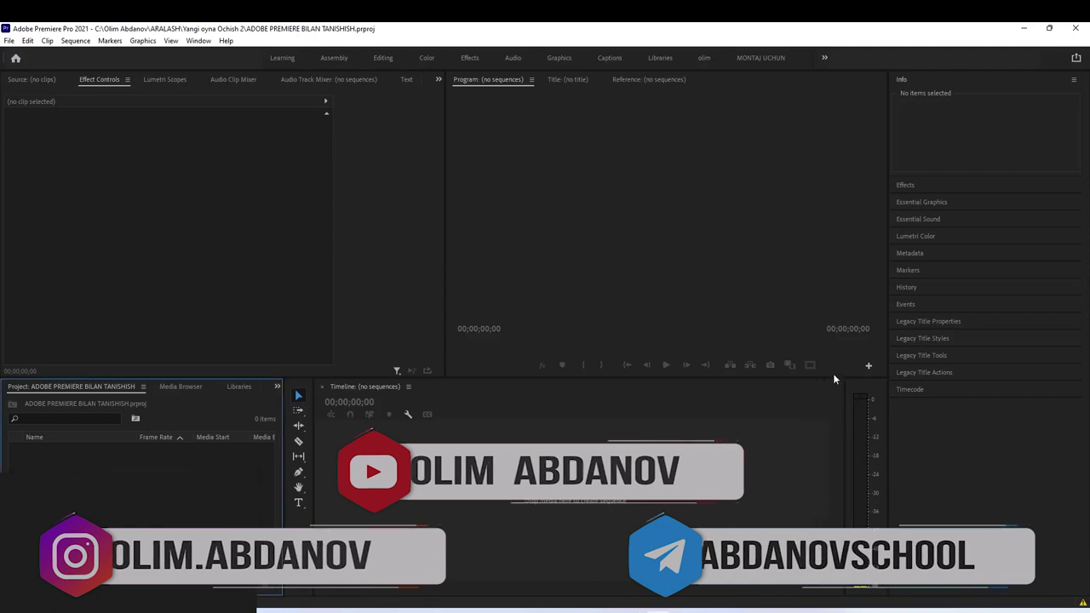
click(294, 60)
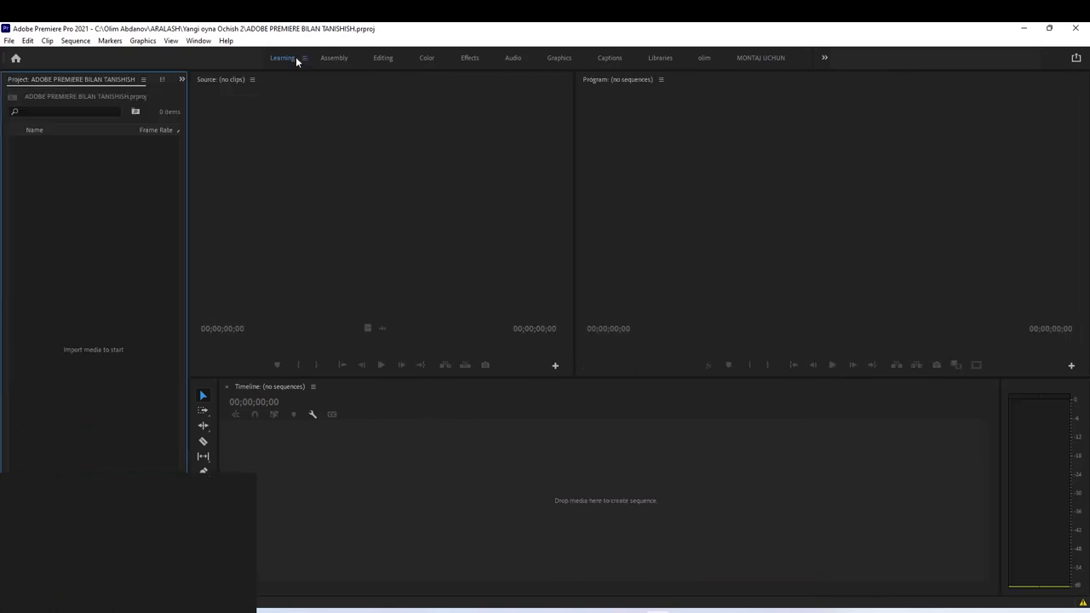
click(331, 59)
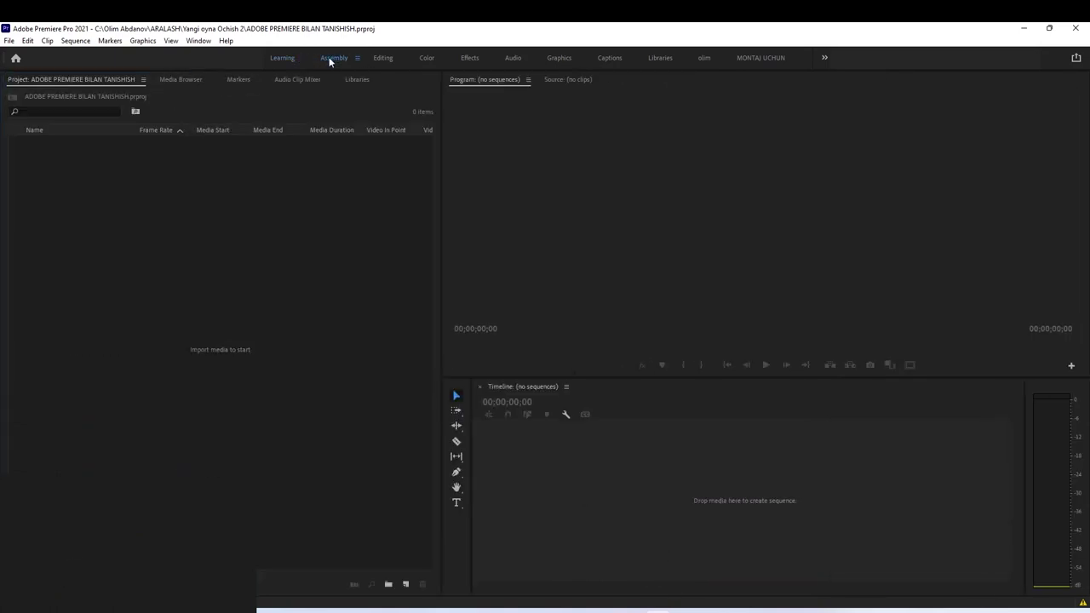
click(385, 59)
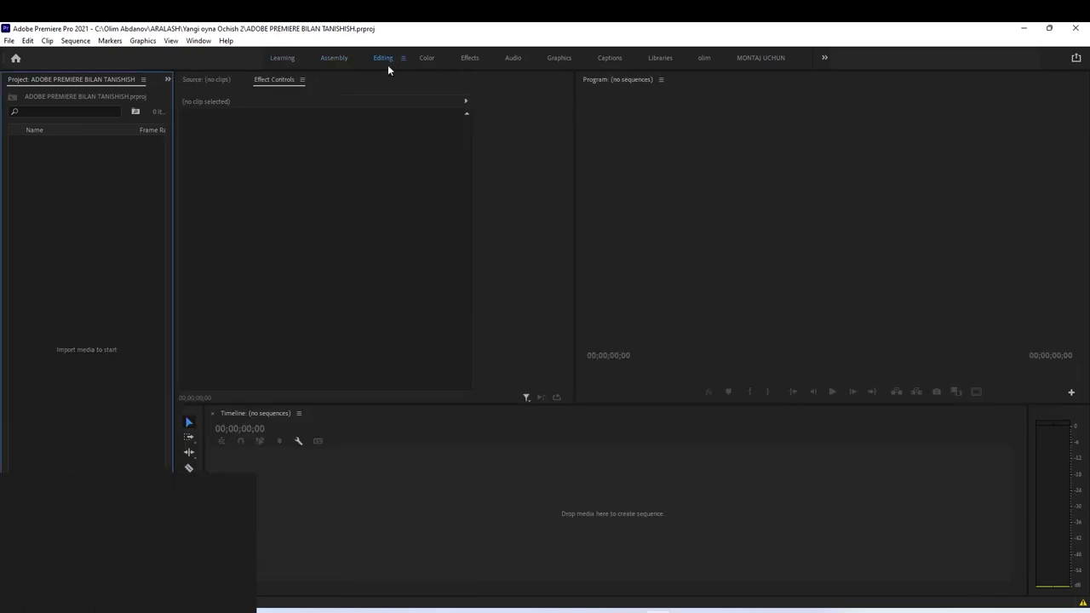
click(428, 59)
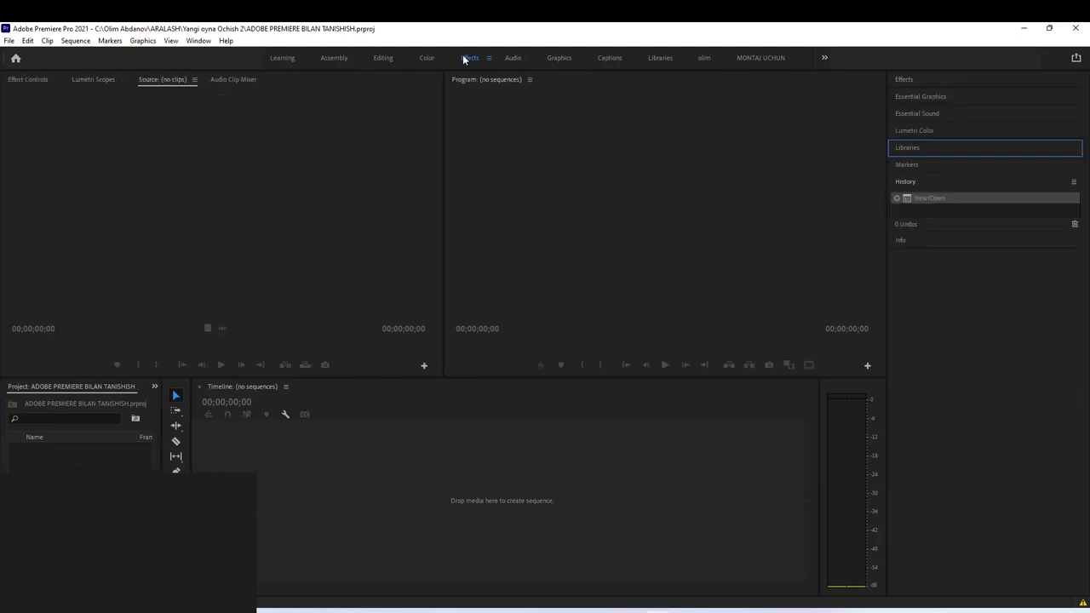
- Preview Audio, Graphics, Captions and Libraries workspaces, then settle on the olim workspace
click(516, 57)
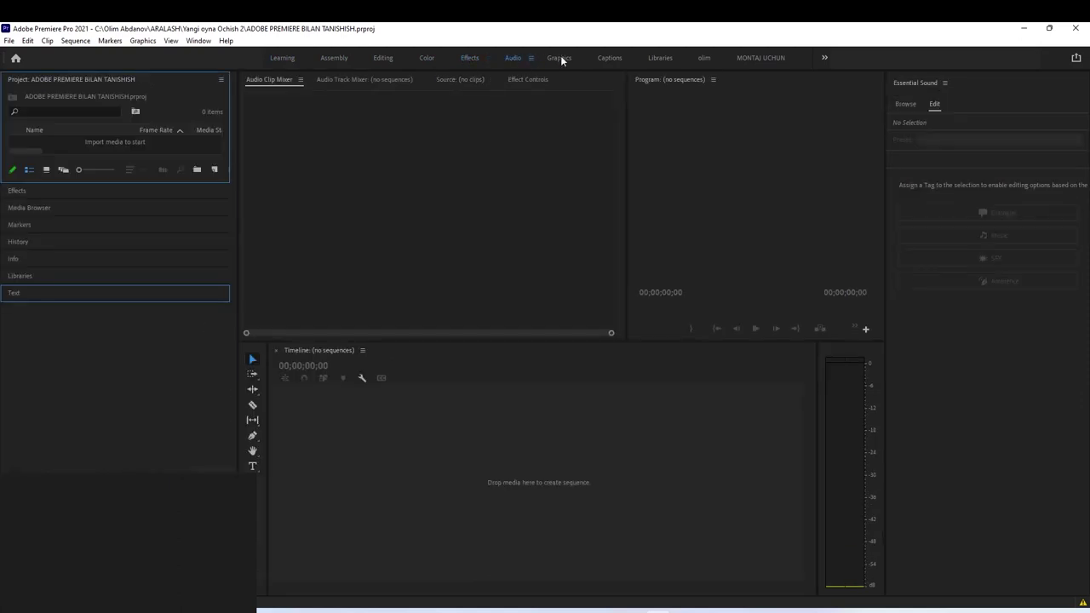
click(558, 58)
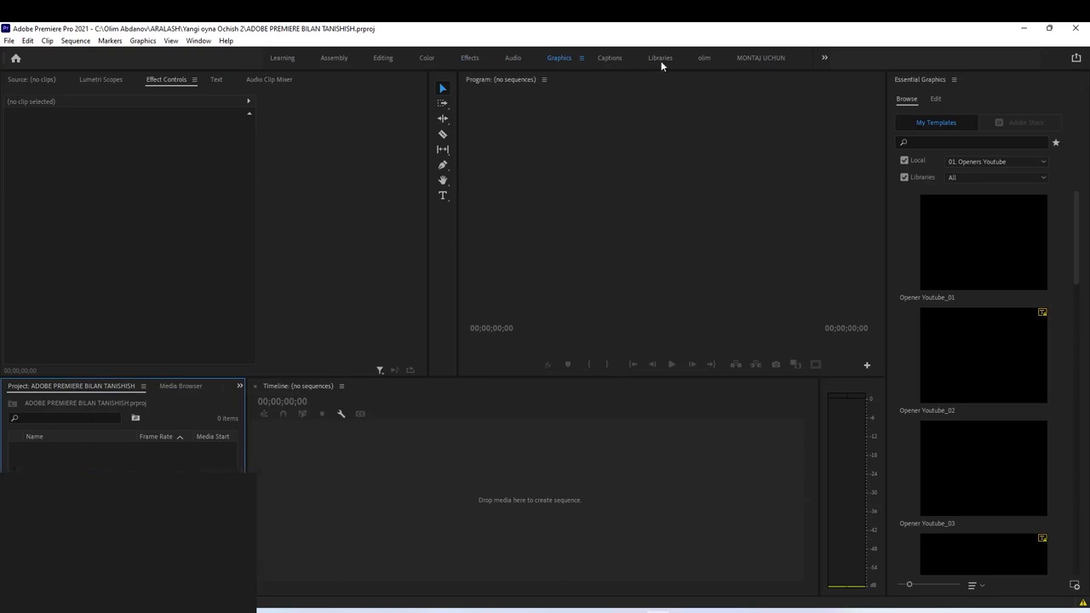
click(613, 57)
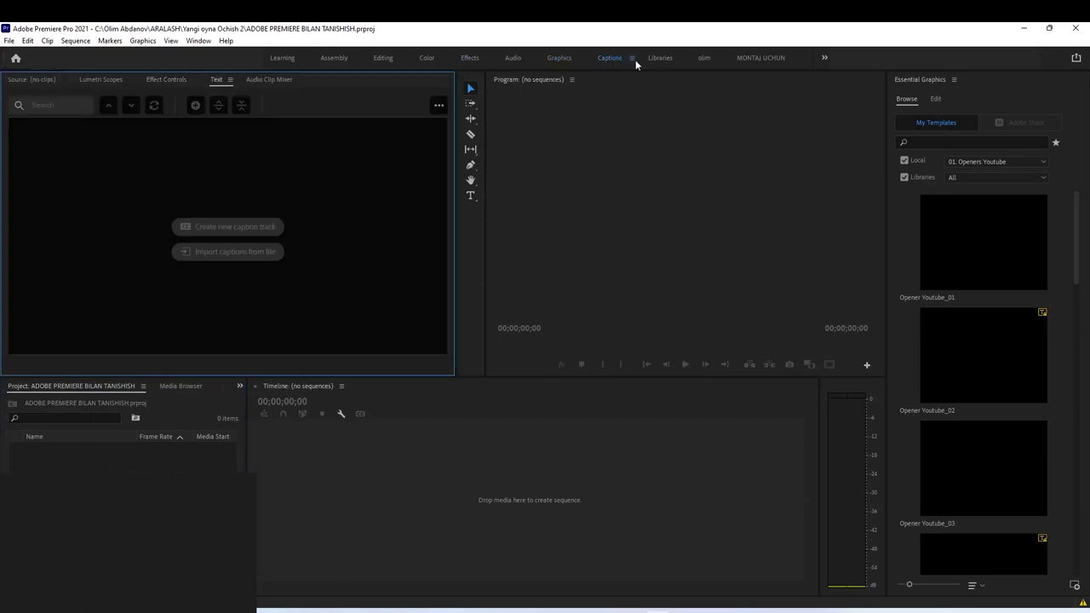
click(662, 58)
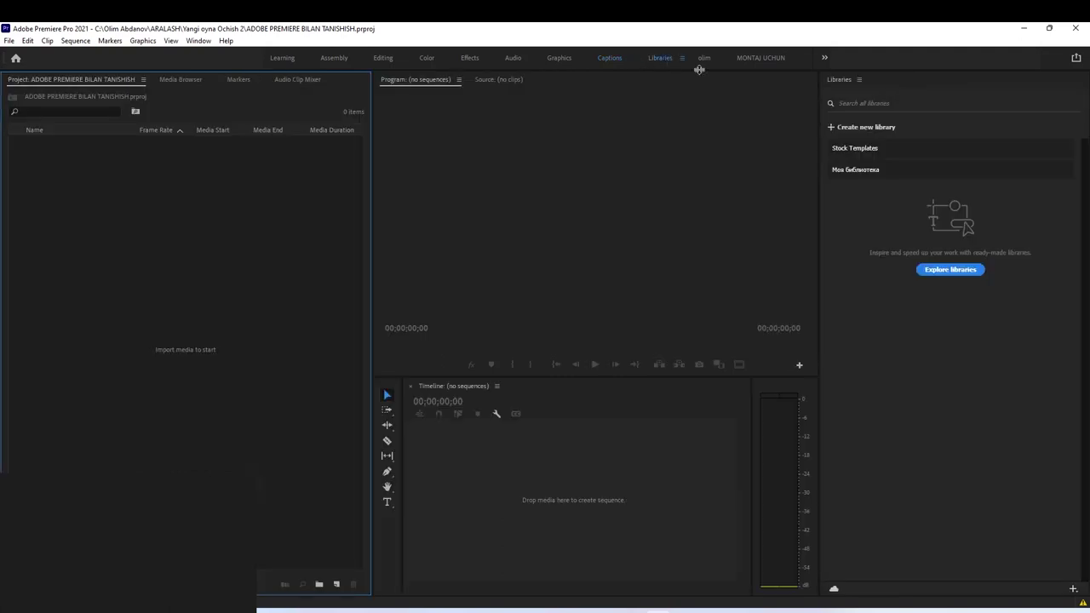
click(705, 58)
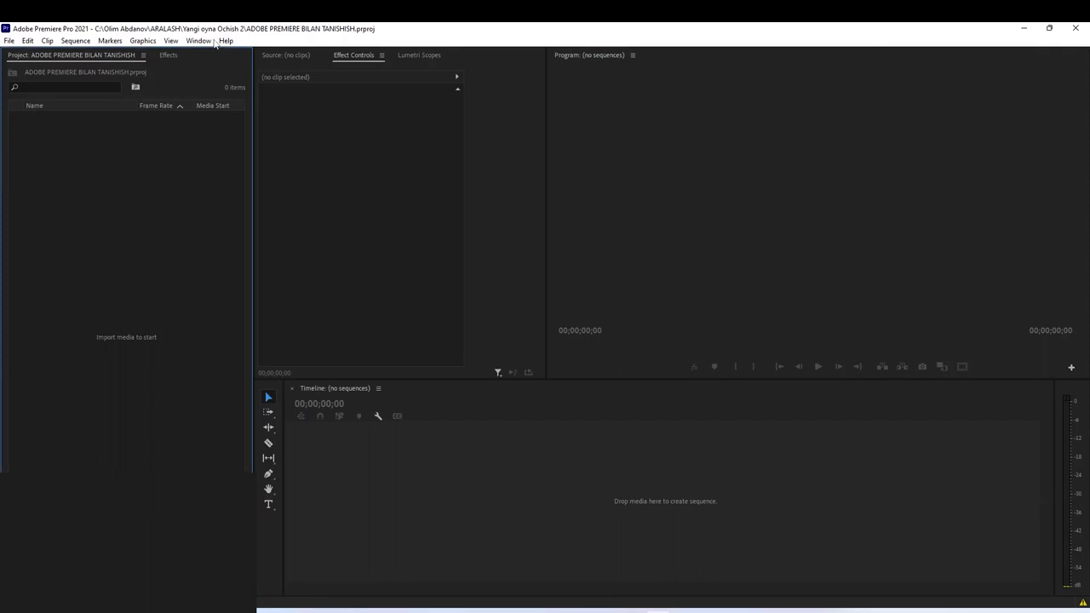
- Load the All Panels workspace and dock Effects on the left as a thin column
click(204, 41)
mouse_move(238, 57)
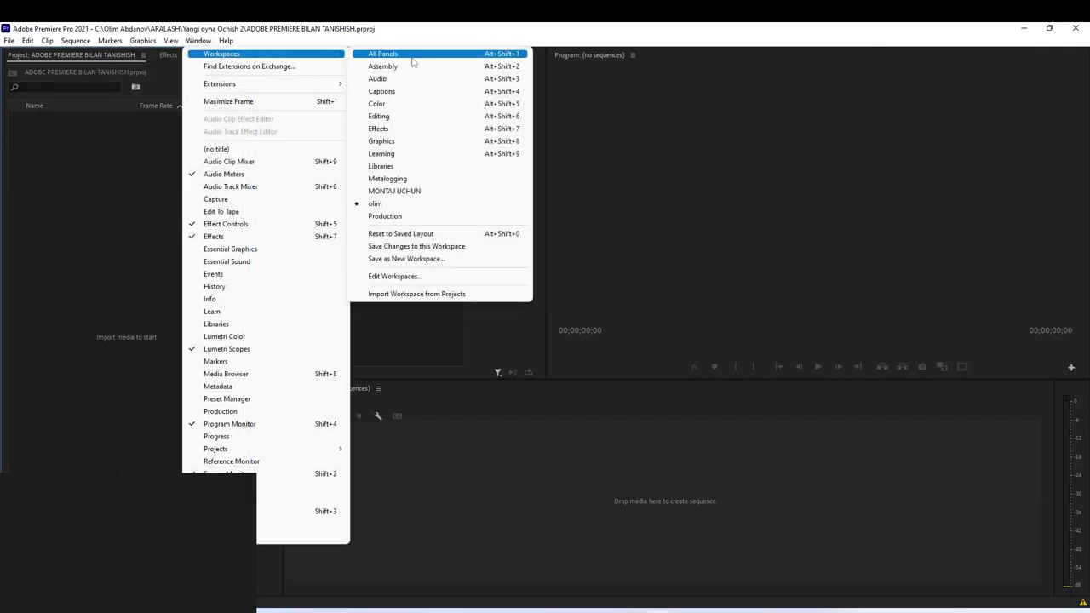
click(412, 55)
click(937, 187)
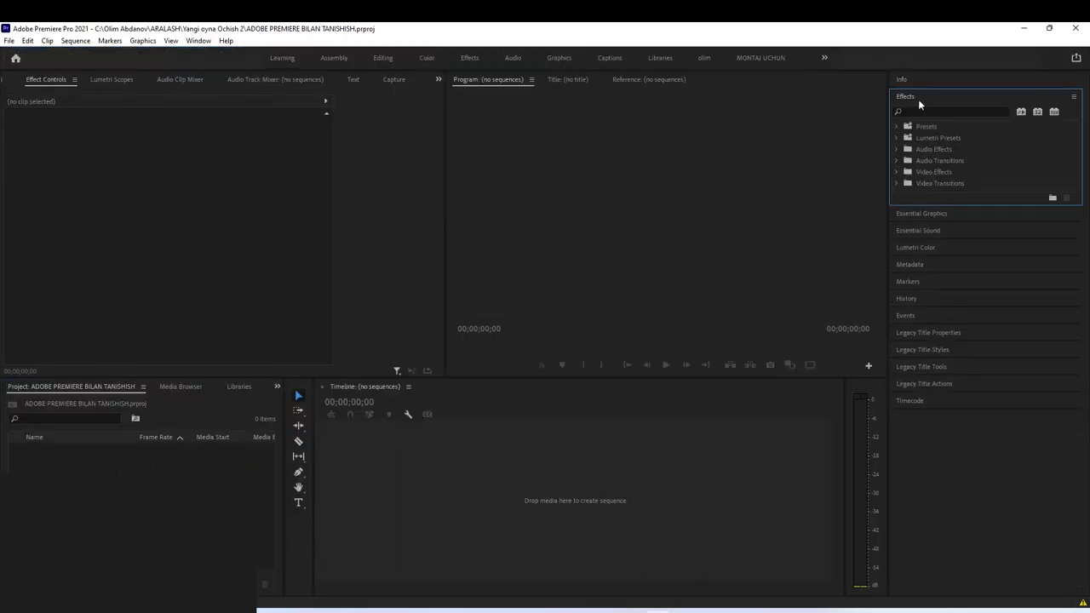
mouse_move(911, 96)
mouse_down()
mouse_move(430, 252)
mouse_move(2, 306)
mouse_up()
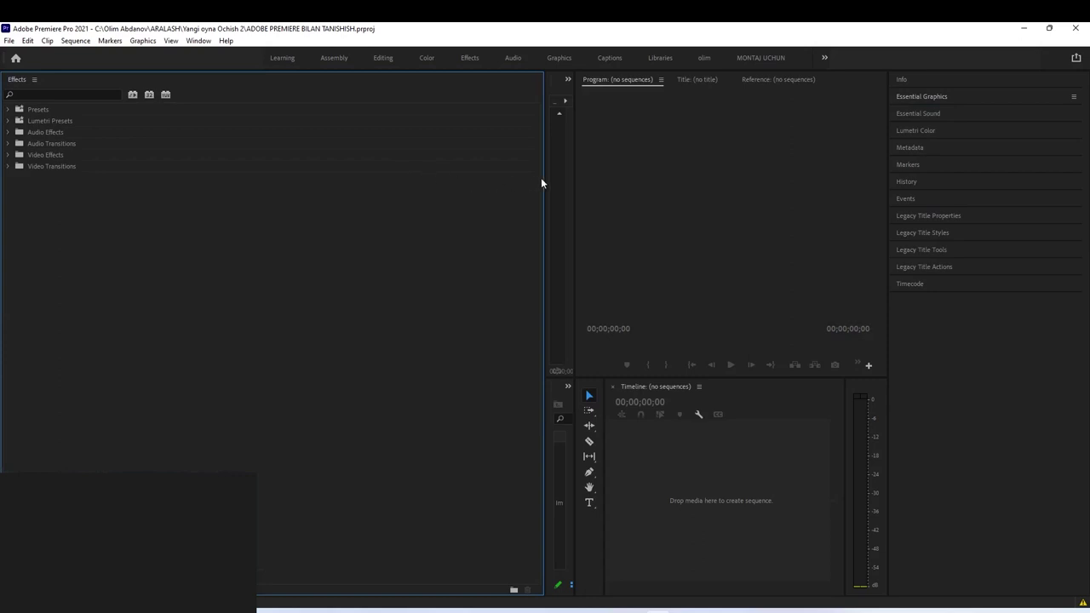
click(727, 180)
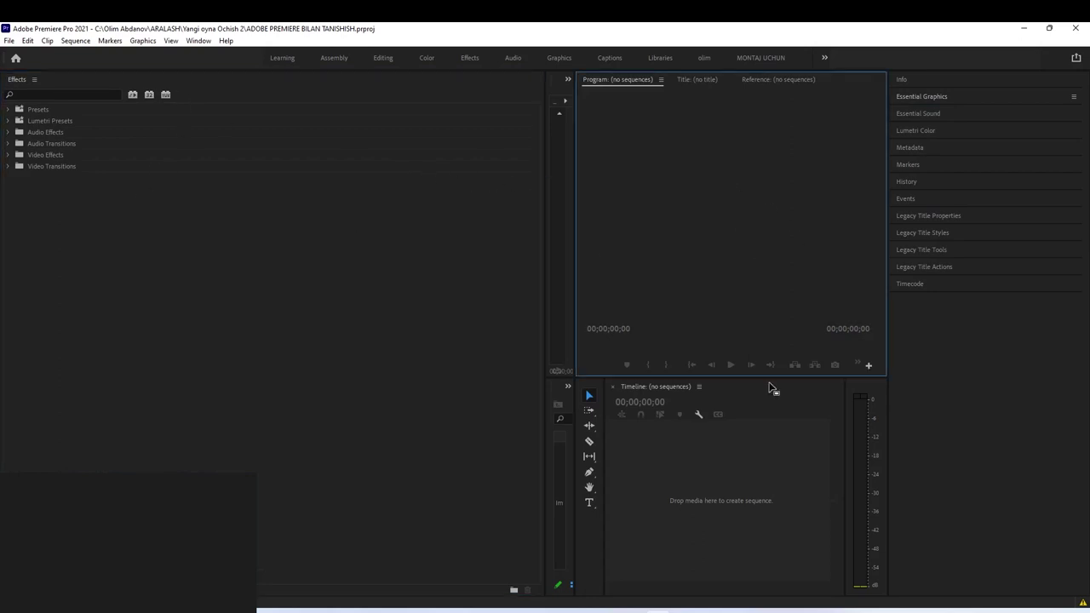
click(732, 481)
click(358, 275)
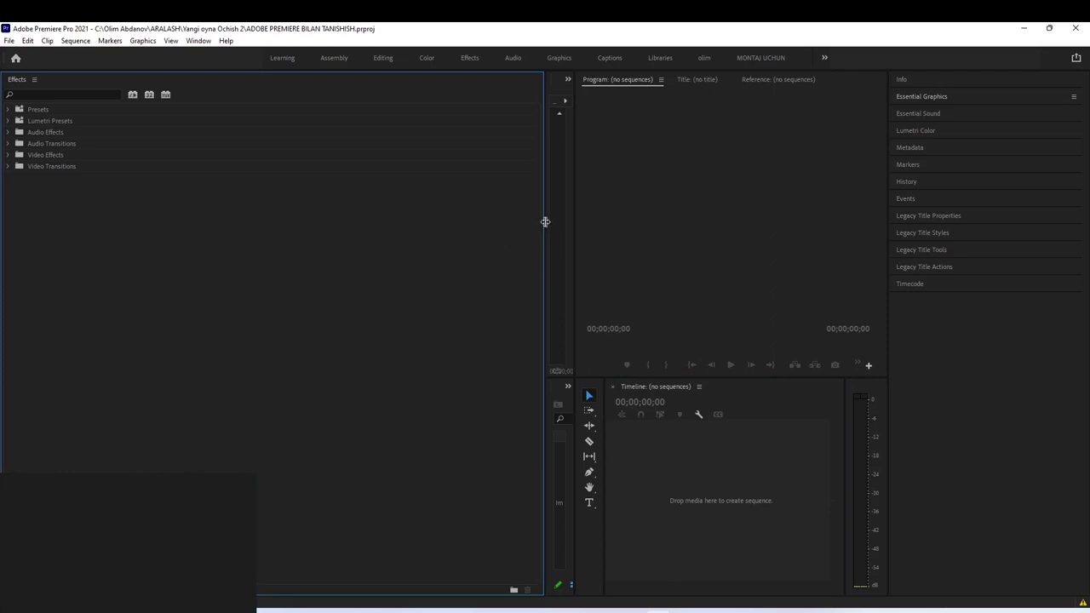
drag(545, 221, 172, 221)
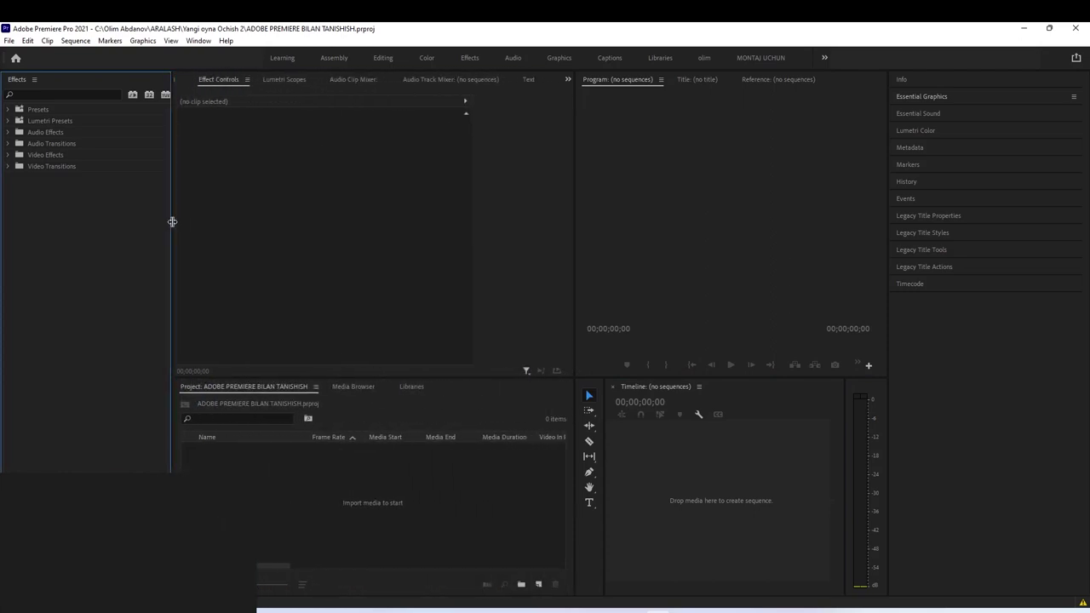
- Dock the Project panel with Effects, widen the column slightly, and close Media Browser
click(337, 389)
click(267, 389)
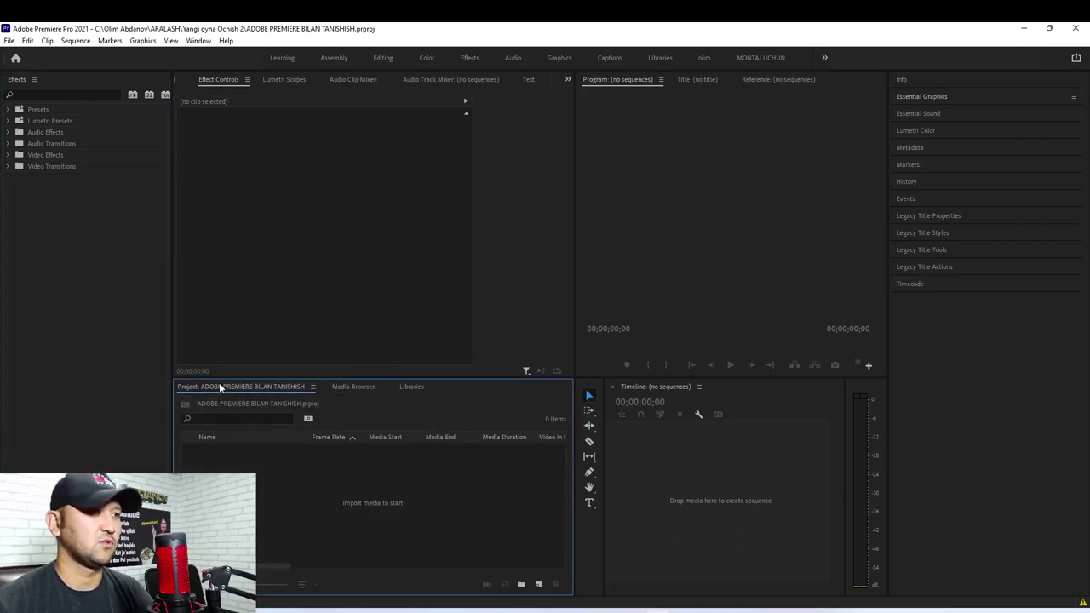
drag(220, 388, 81, 83)
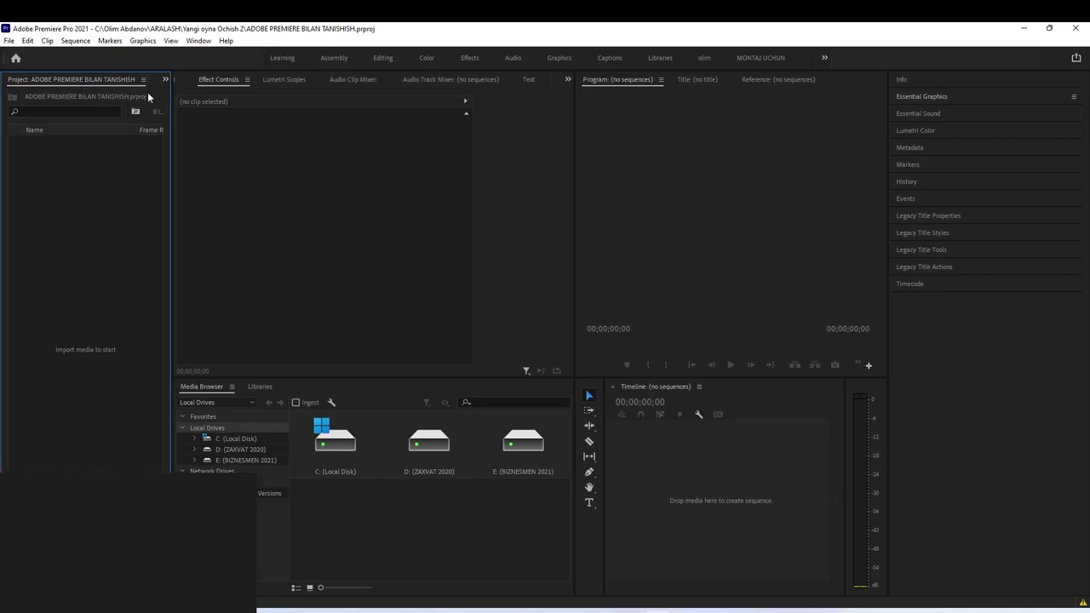
drag(170, 108, 190, 109)
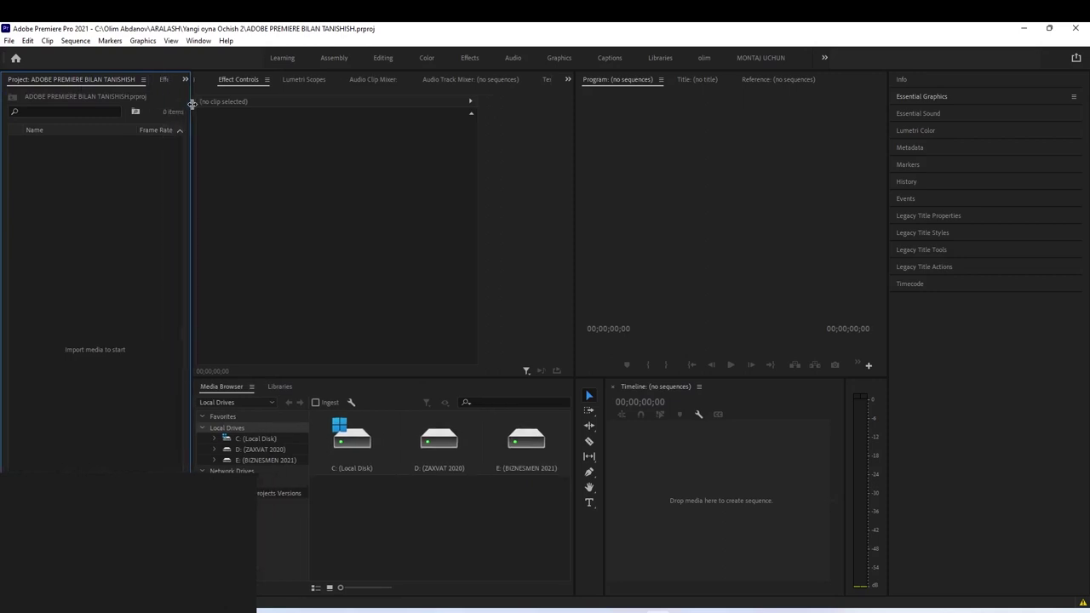
click(252, 388)
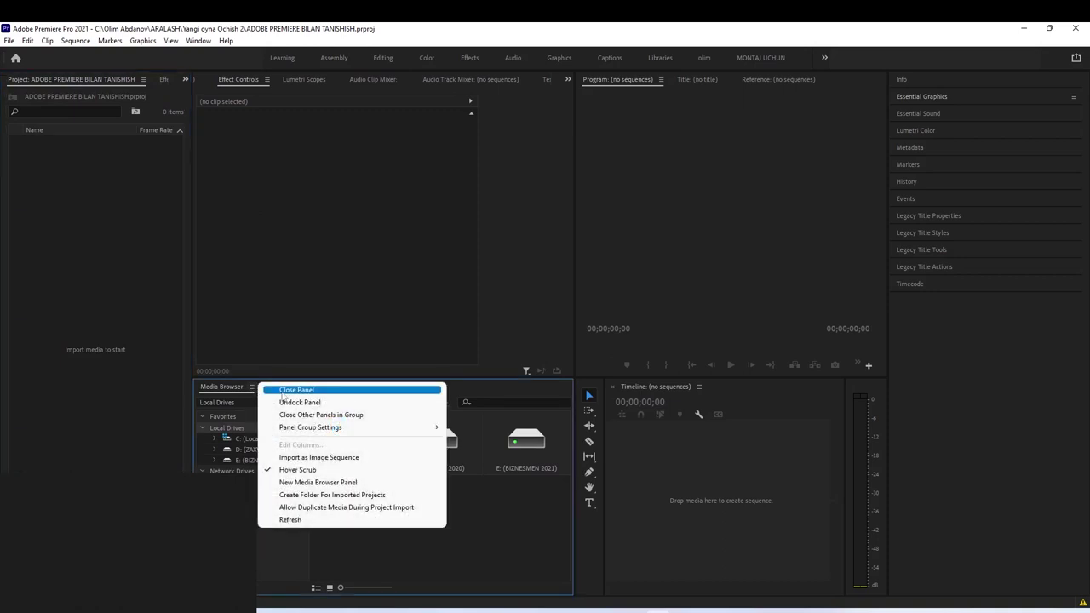
click(283, 390)
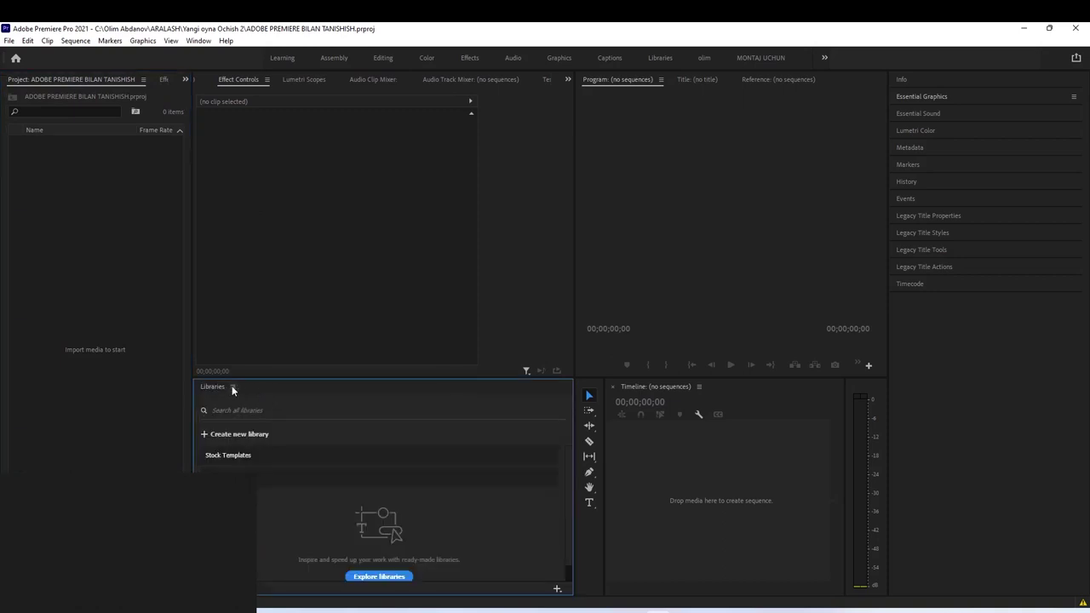
- Close the Libraries, Info, Essential Graphics, Essential Sound, Lumetri Color and Metadata panels
click(232, 388)
click(255, 390)
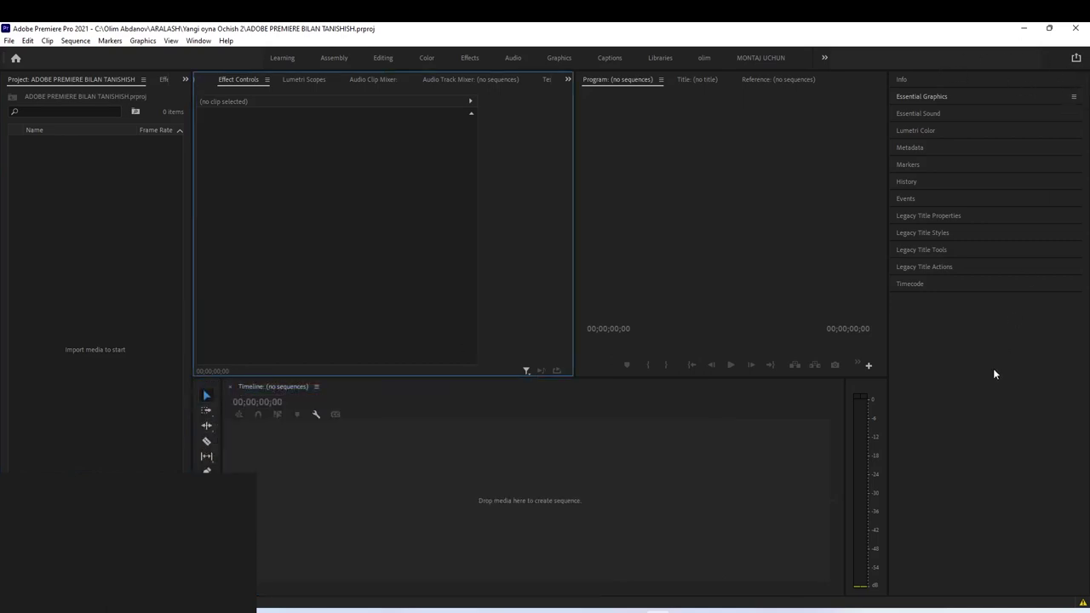
click(1056, 78)
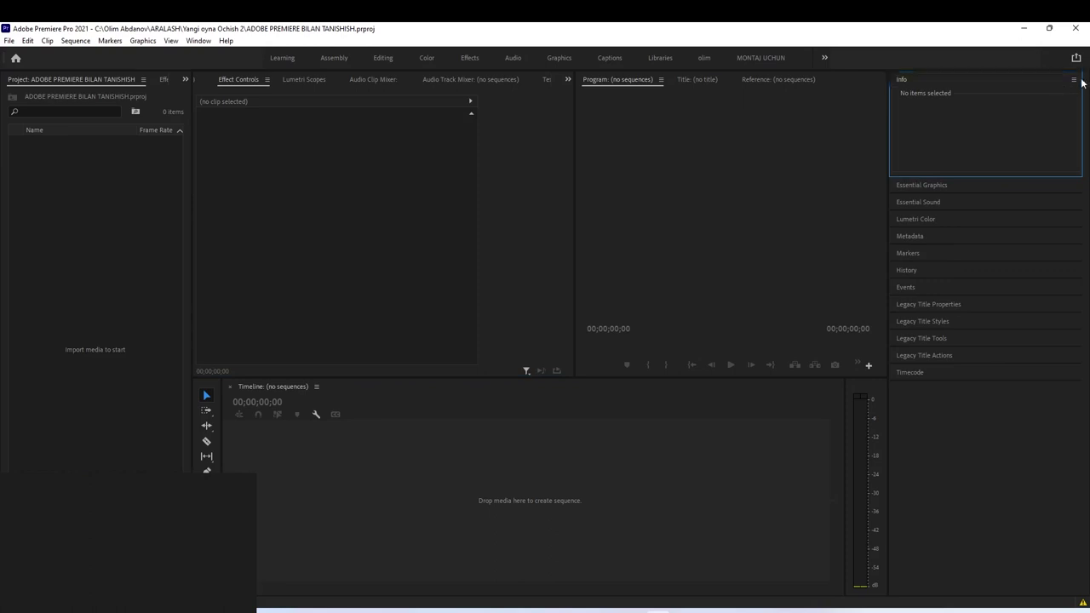
click(1074, 79)
click(1040, 82)
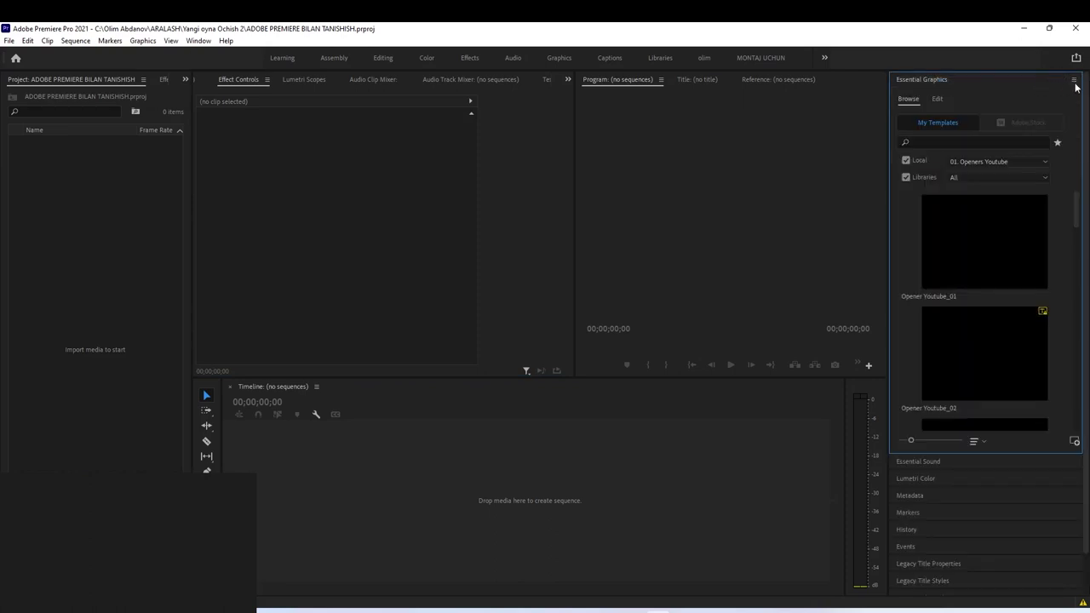
click(1074, 80)
click(1043, 83)
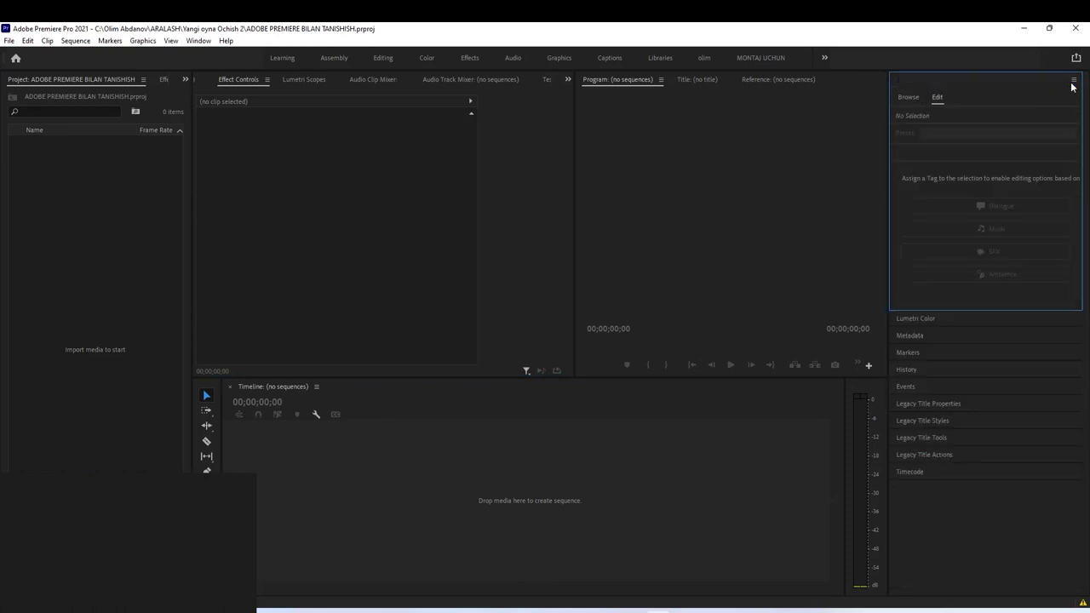
click(1074, 79)
click(1037, 84)
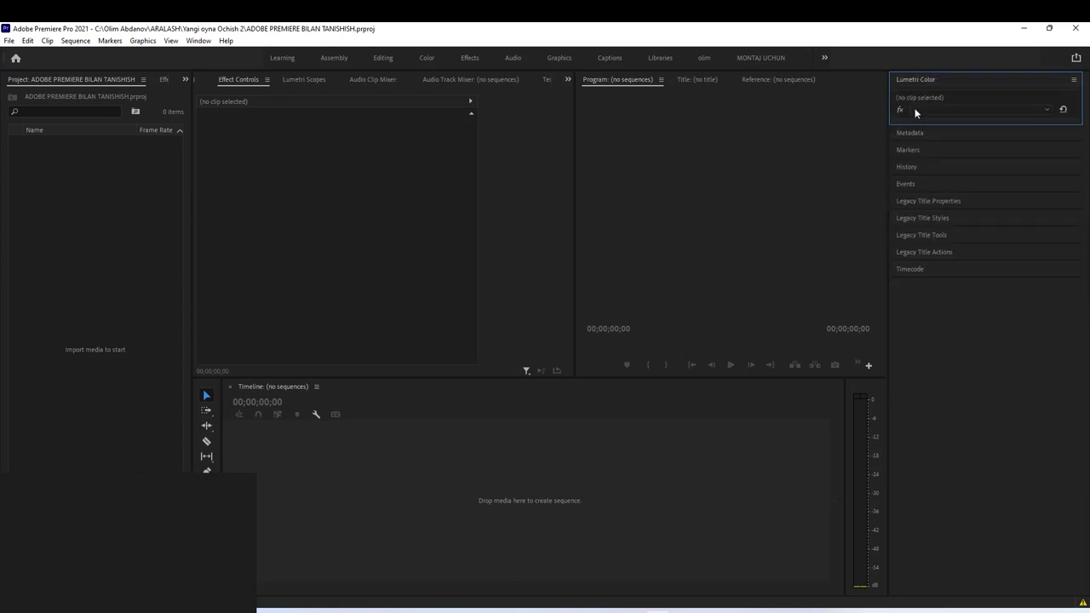
click(1073, 79)
click(1025, 83)
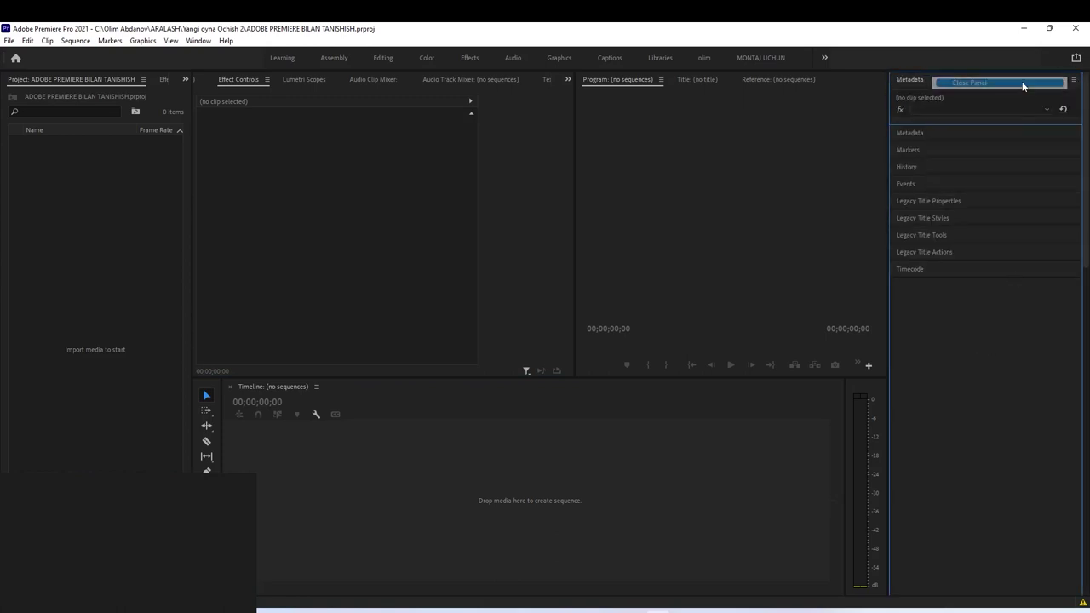
click(1074, 79)
click(1042, 84)
- Close Markers, History, Events, the four Legacy Title panels, and Timecode
click(1074, 80)
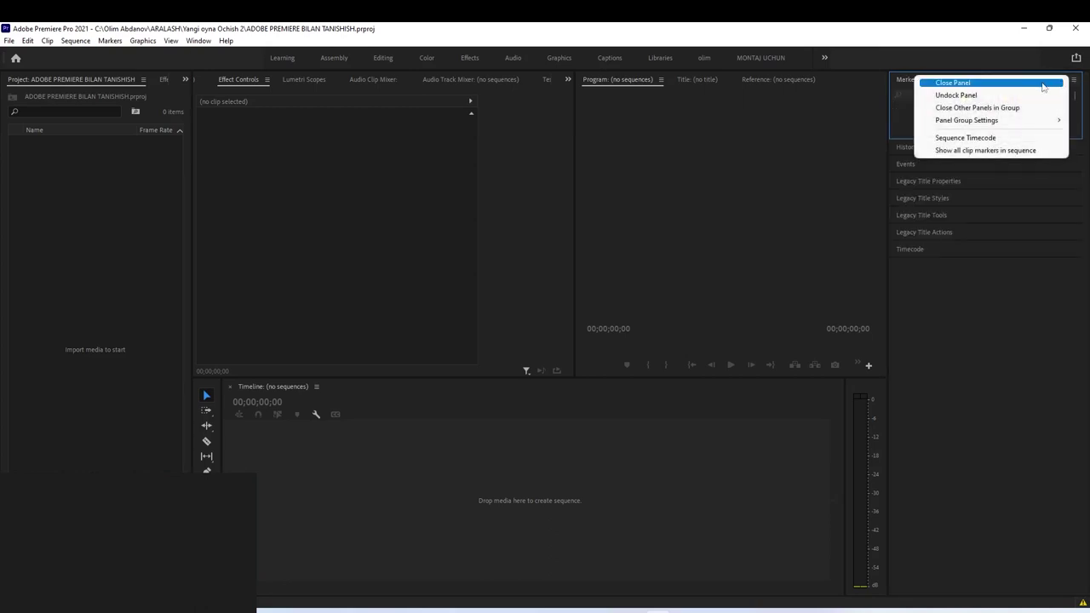
click(1042, 84)
click(1074, 79)
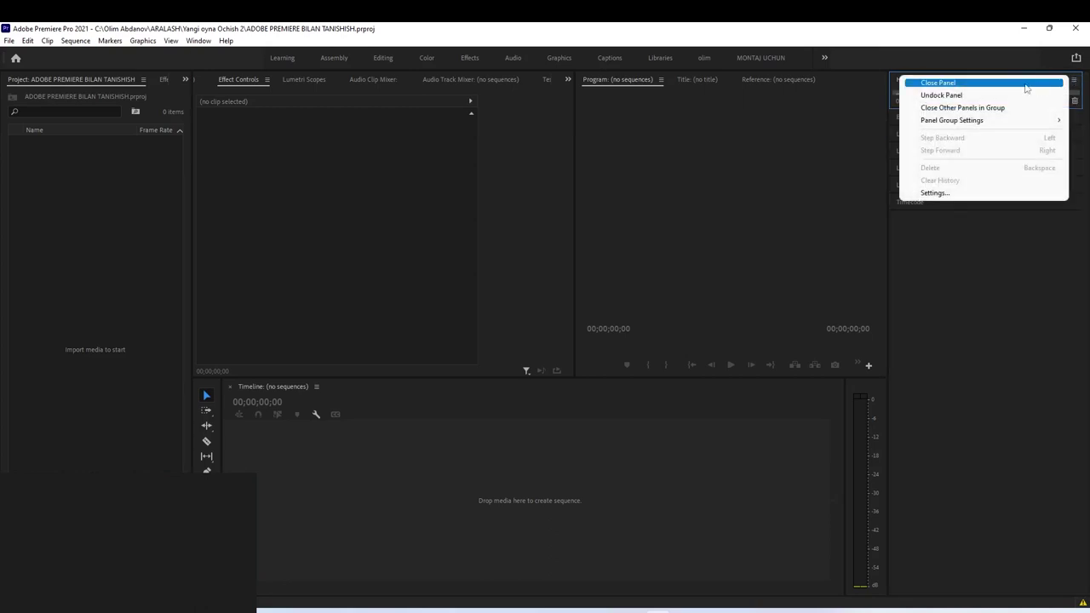
click(1042, 84)
click(1074, 79)
click(1042, 84)
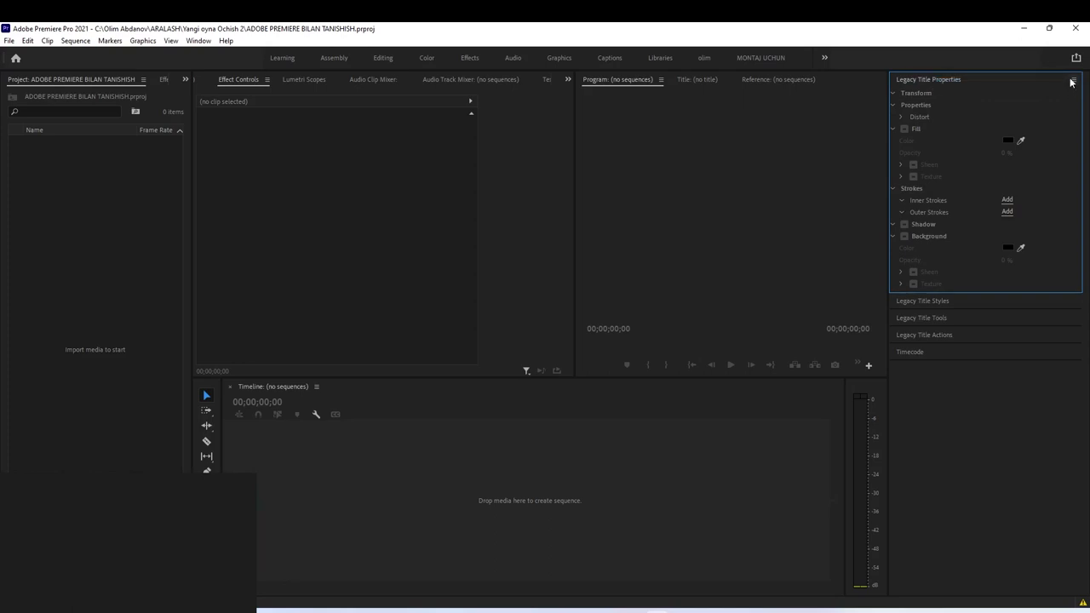
click(1073, 79)
click(1042, 83)
click(1074, 79)
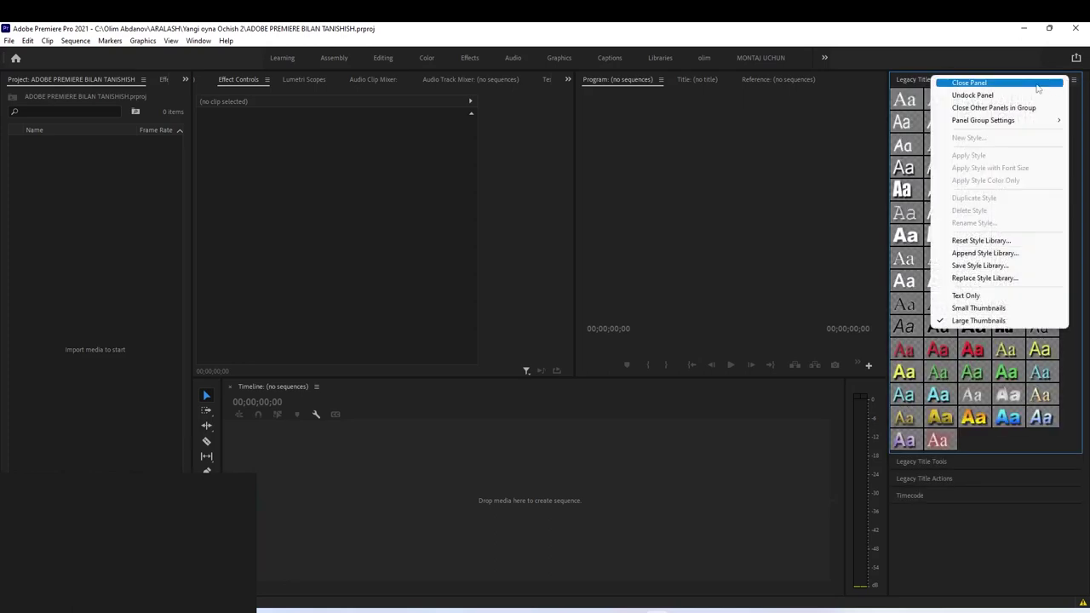
click(1037, 84)
click(1074, 79)
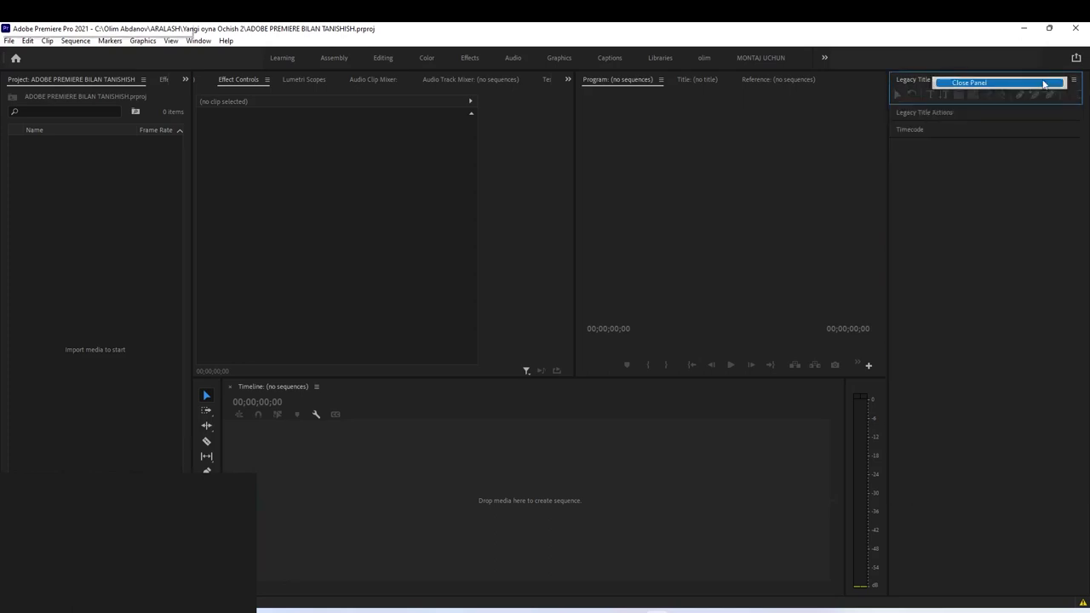
click(1042, 83)
click(1074, 80)
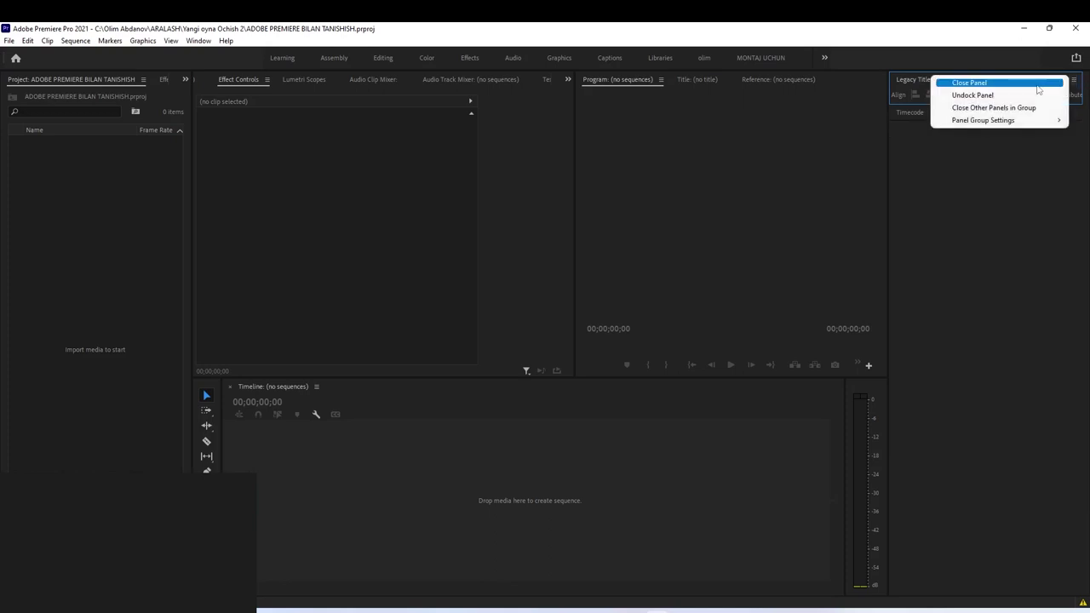
click(1041, 83)
click(1073, 79)
click(1039, 88)
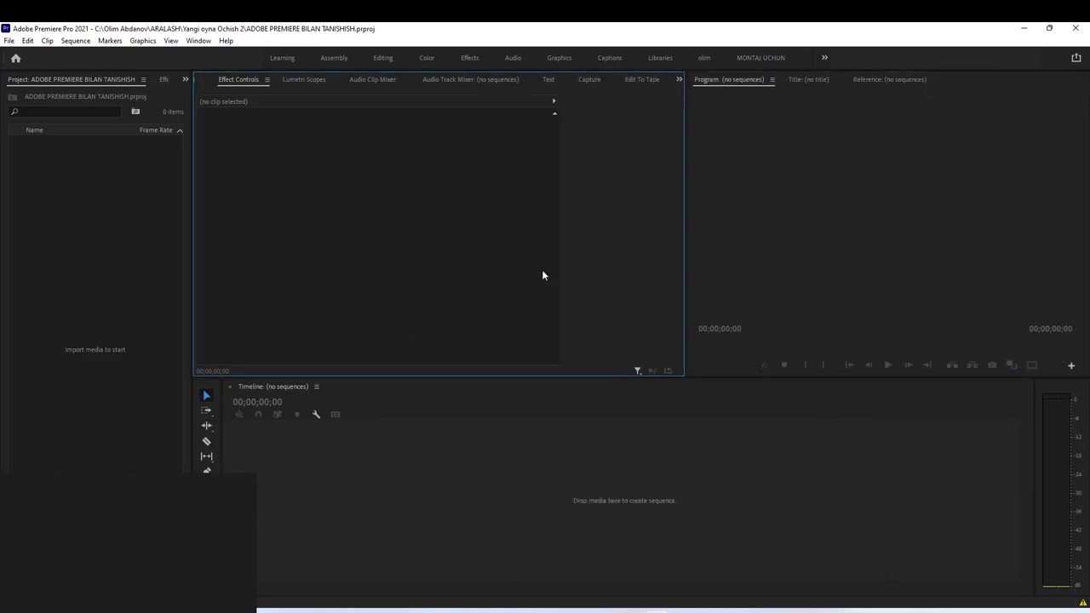
- Close the Audio Clip Mixer, Audio Track Mixer and Text panels
click(372, 80)
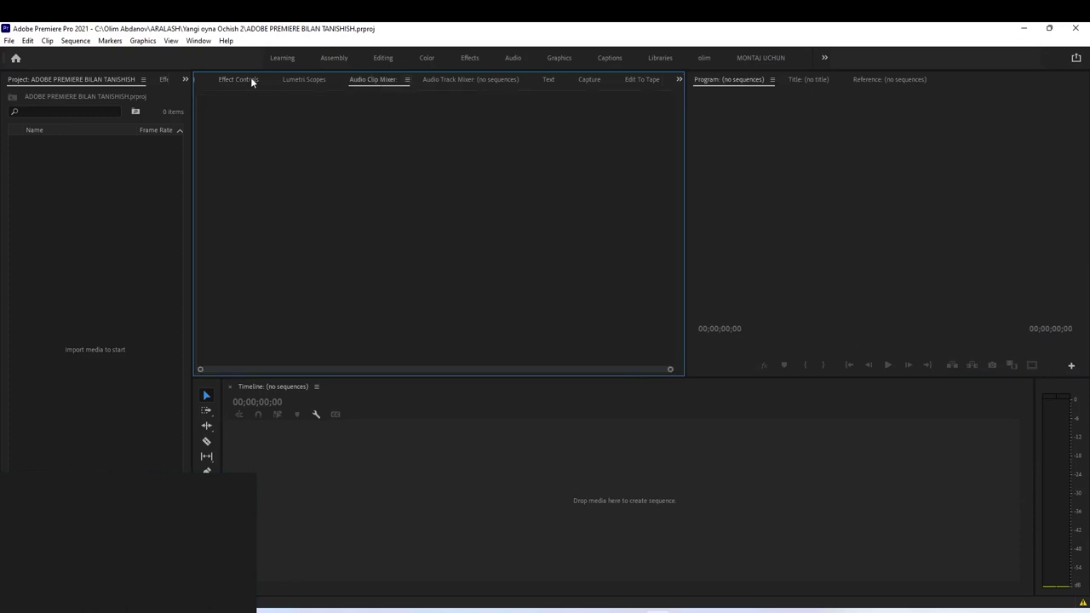
click(251, 82)
click(312, 80)
click(382, 83)
click(407, 79)
click(425, 81)
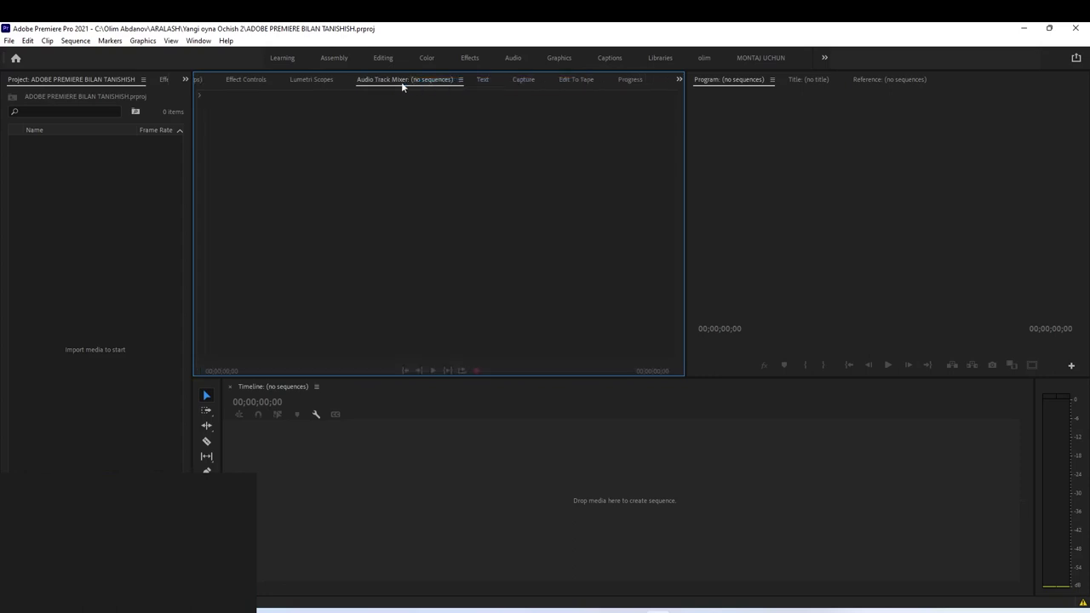
click(460, 79)
click(489, 82)
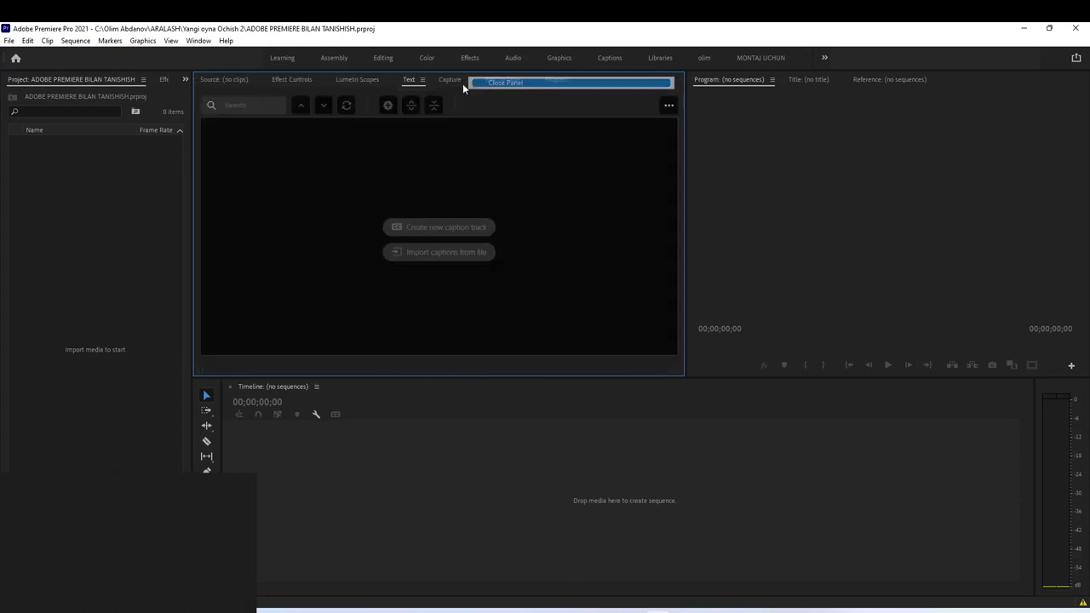
click(423, 79)
click(436, 85)
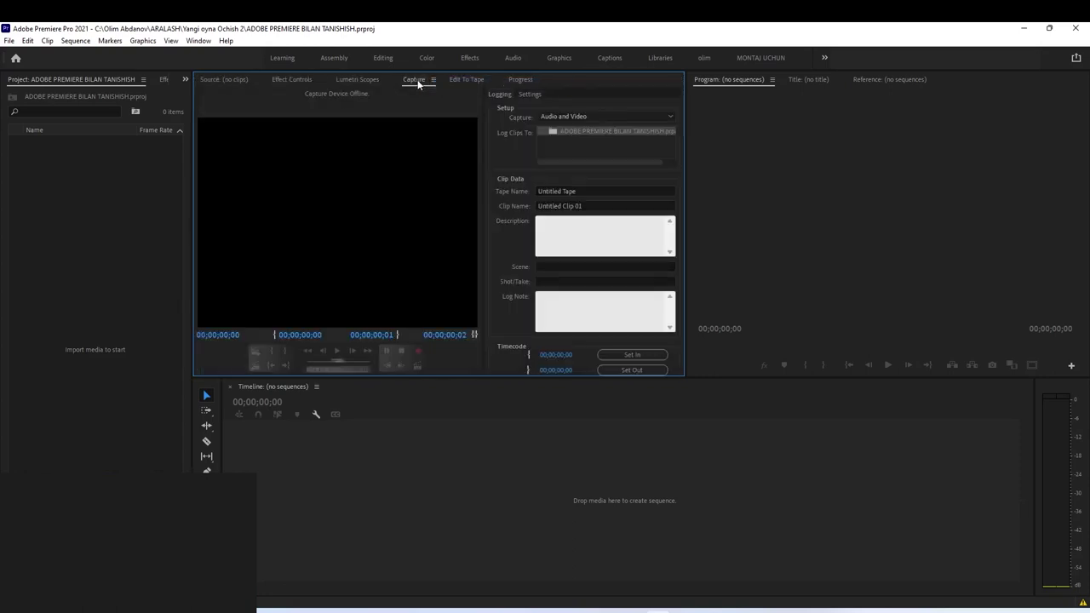
- Close the Capture, Edit To Tape and Progress panels
click(433, 79)
click(431, 85)
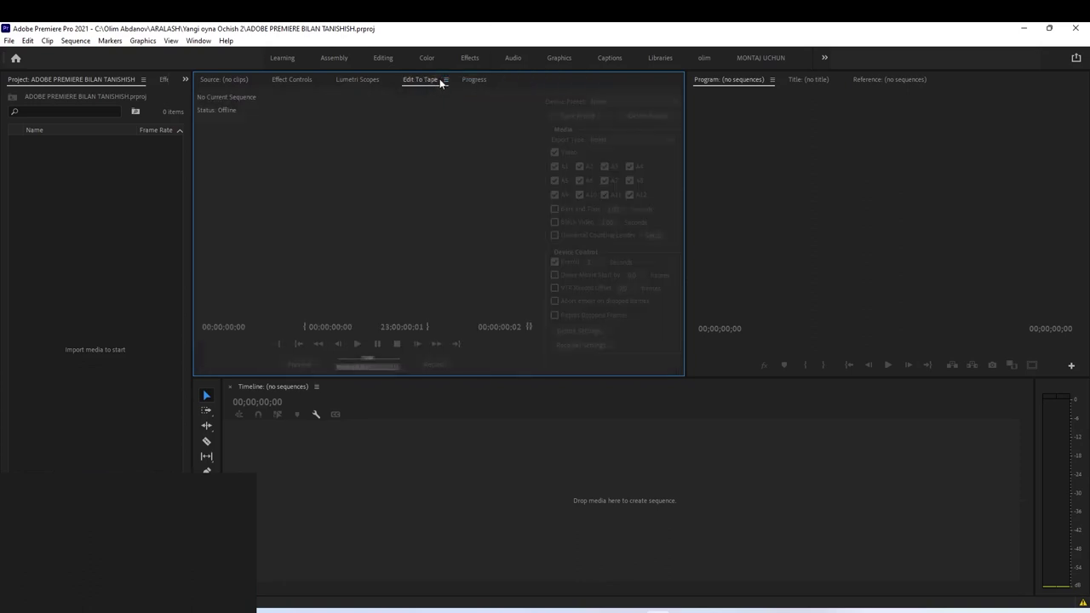
click(445, 79)
click(472, 93)
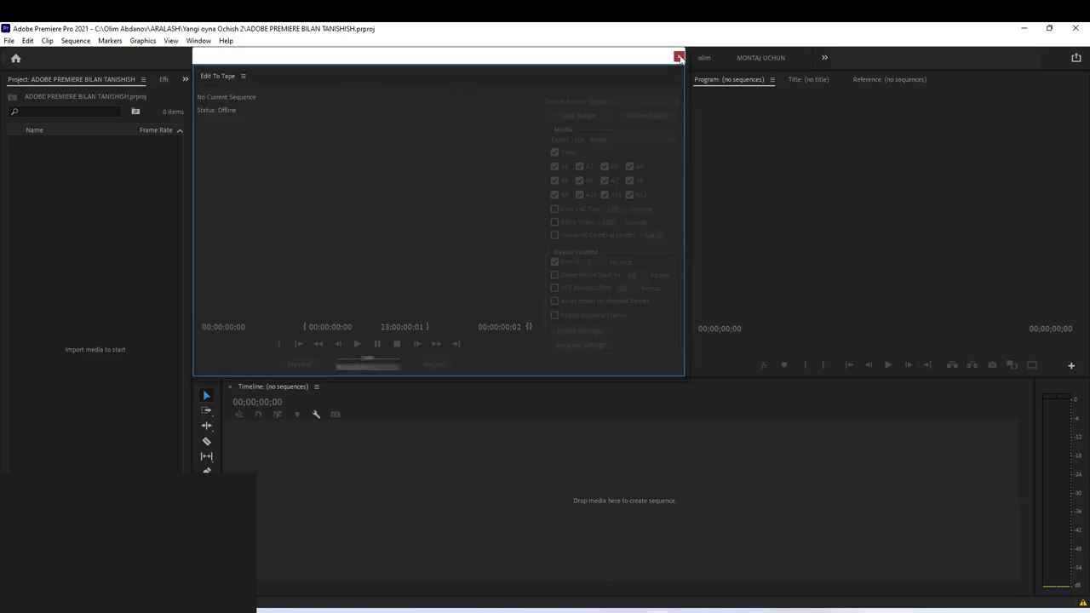
click(679, 56)
click(436, 80)
click(480, 82)
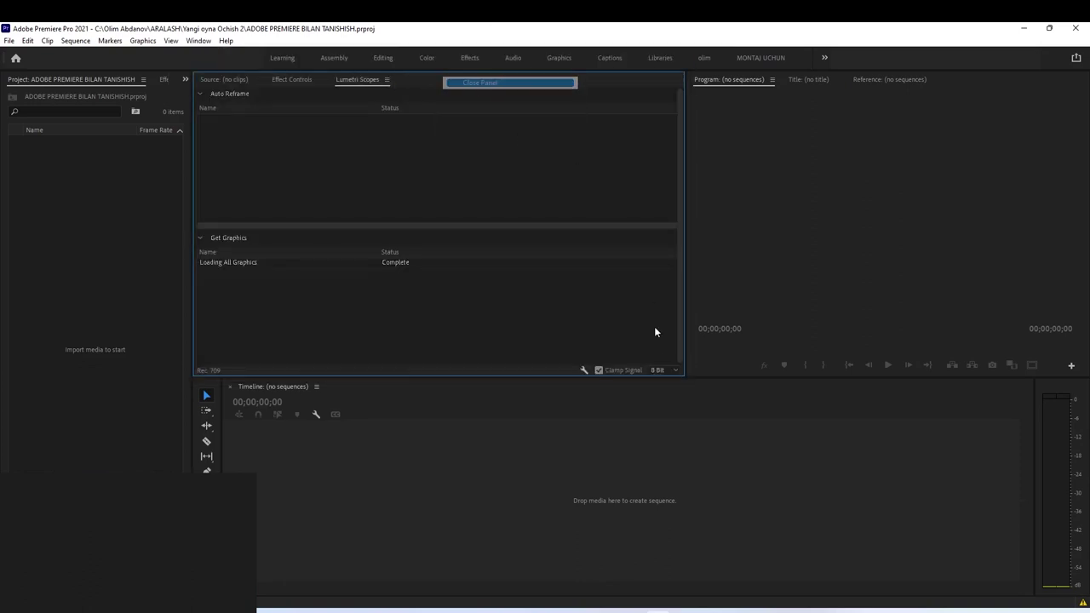
- Close Lumetri Scopes, widen the Program monitor, and shorten the Timeline
drag(686, 297, 673, 296)
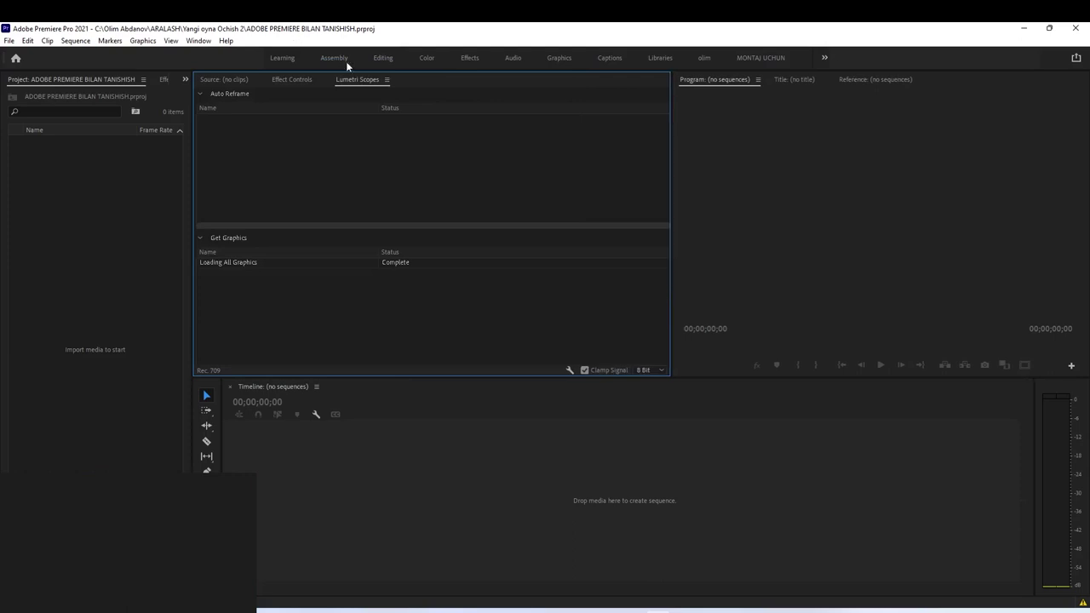
click(387, 80)
click(417, 83)
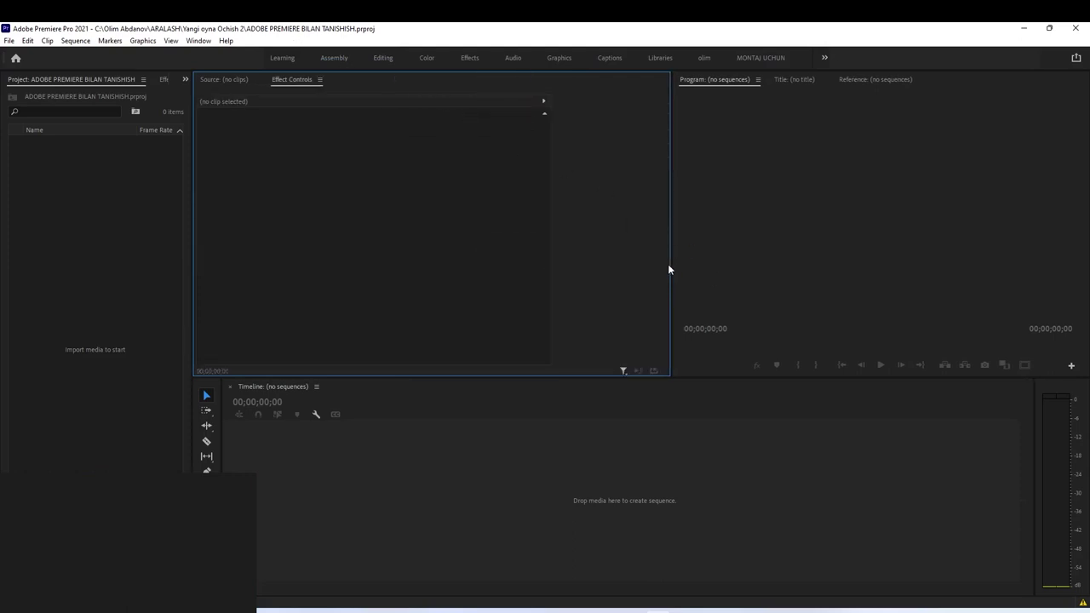
drag(668, 269, 509, 281)
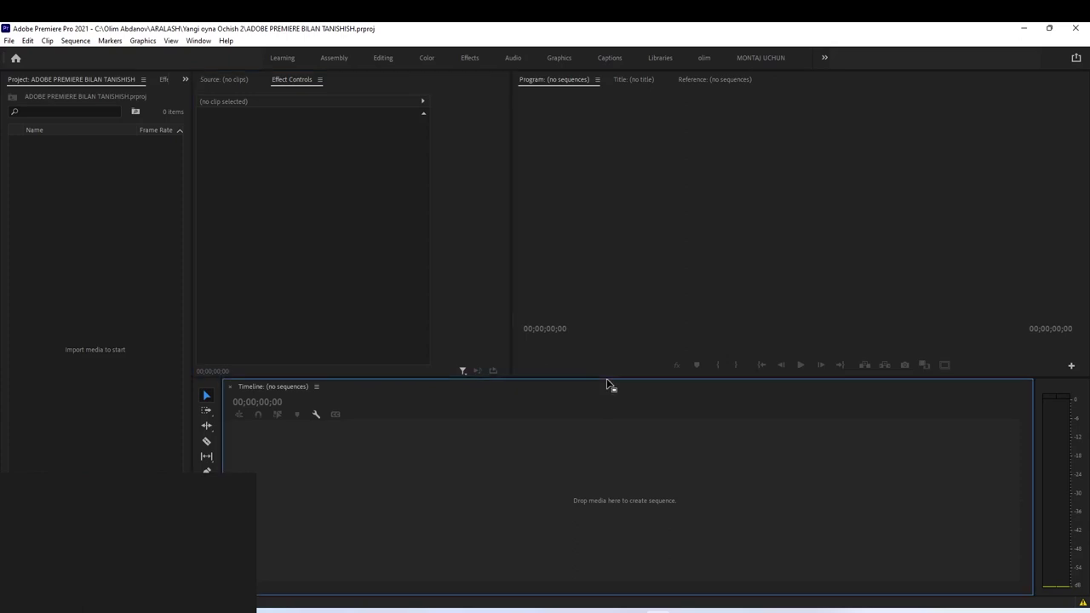
drag(607, 377, 600, 404)
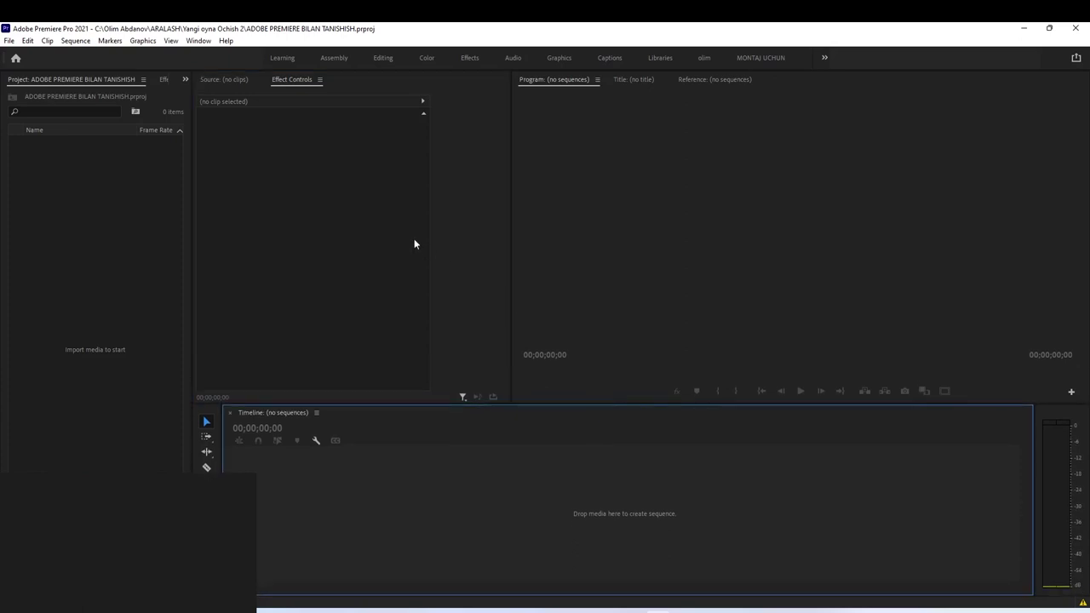
- Save the current layout via Window > Workspaces as new workspace 'Ishim uchun'
click(198, 40)
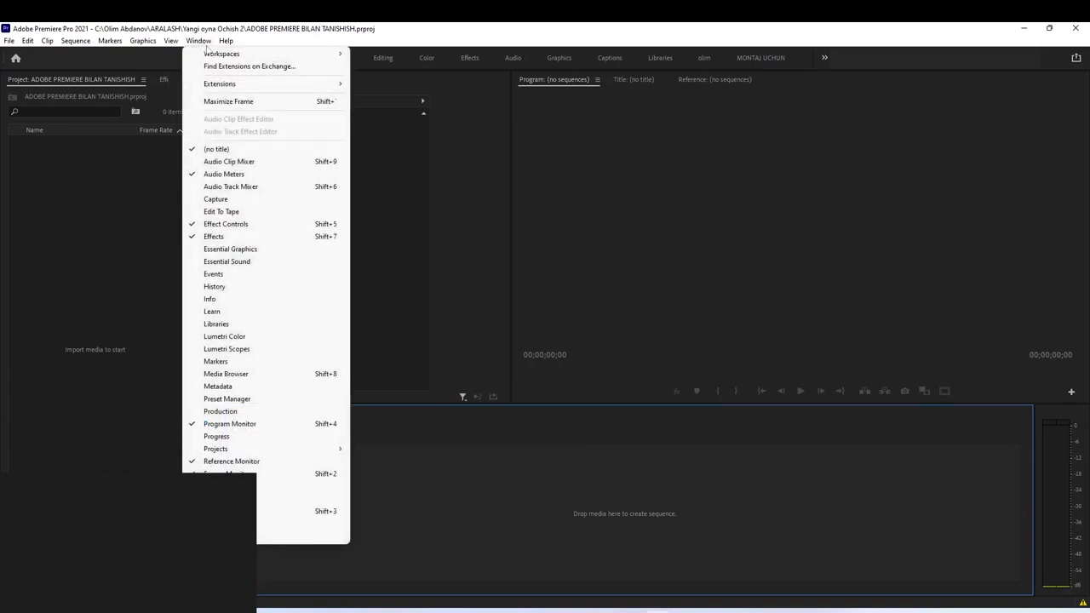
mouse_move(213, 54)
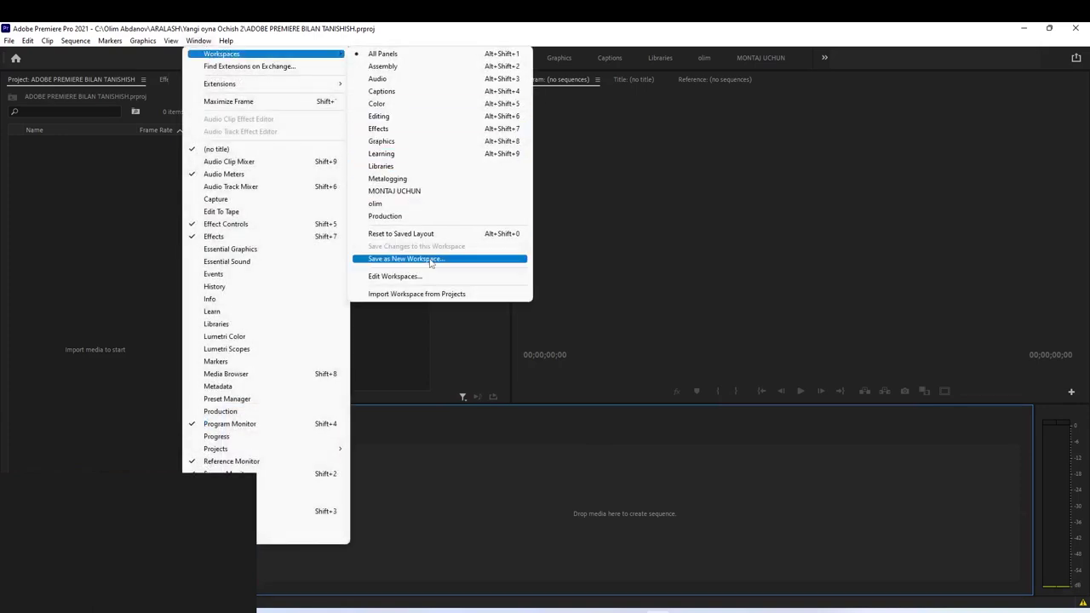
click(430, 259)
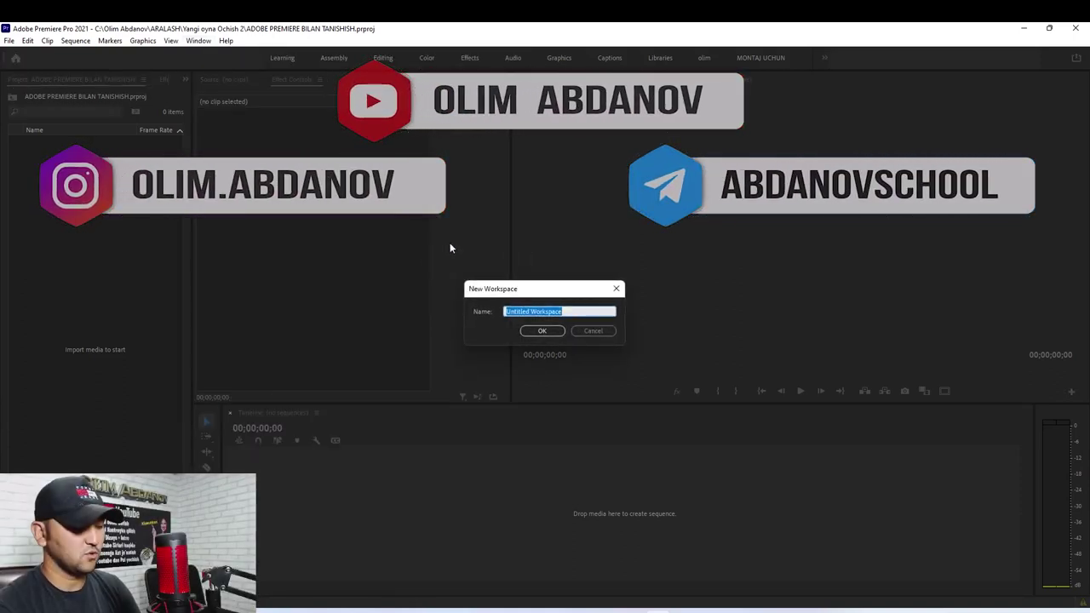
text(t)
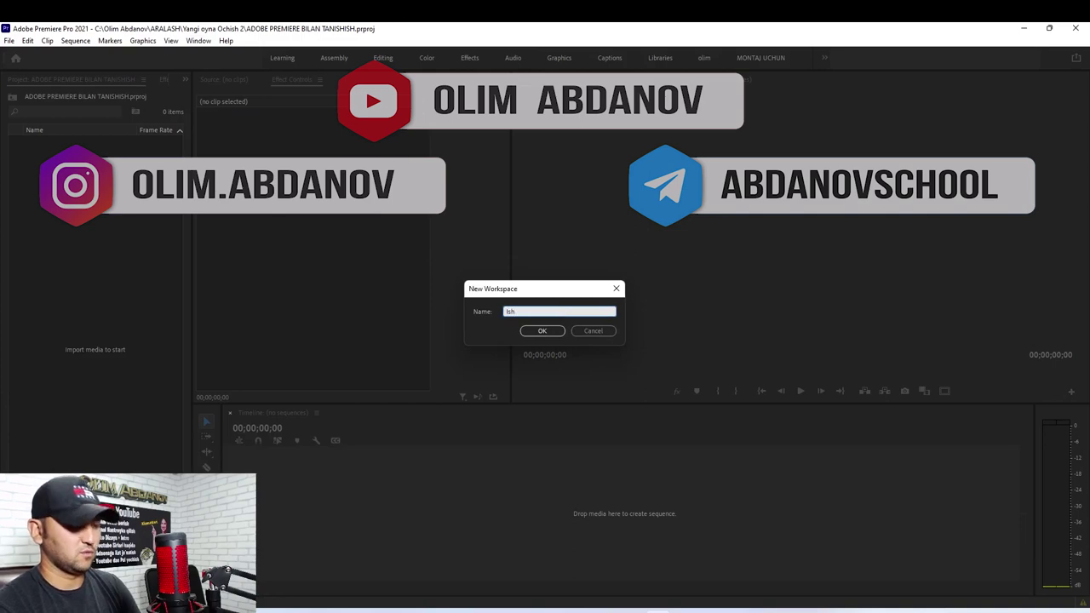
text(l)
text(chun)
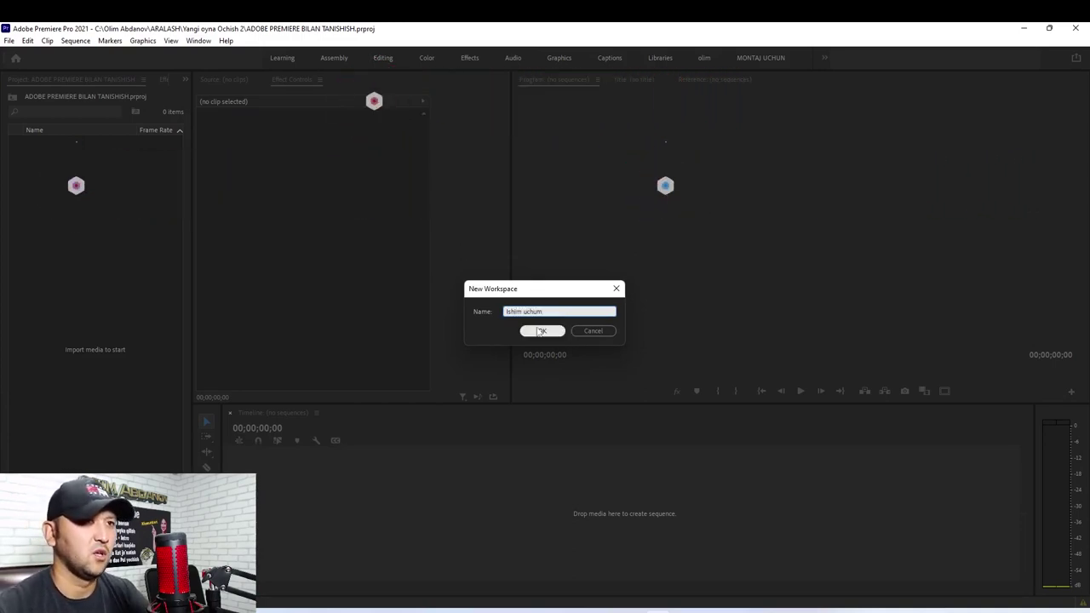
click(540, 330)
- Close the workspace tab bar through its right-click menu so panels move up
click(199, 40)
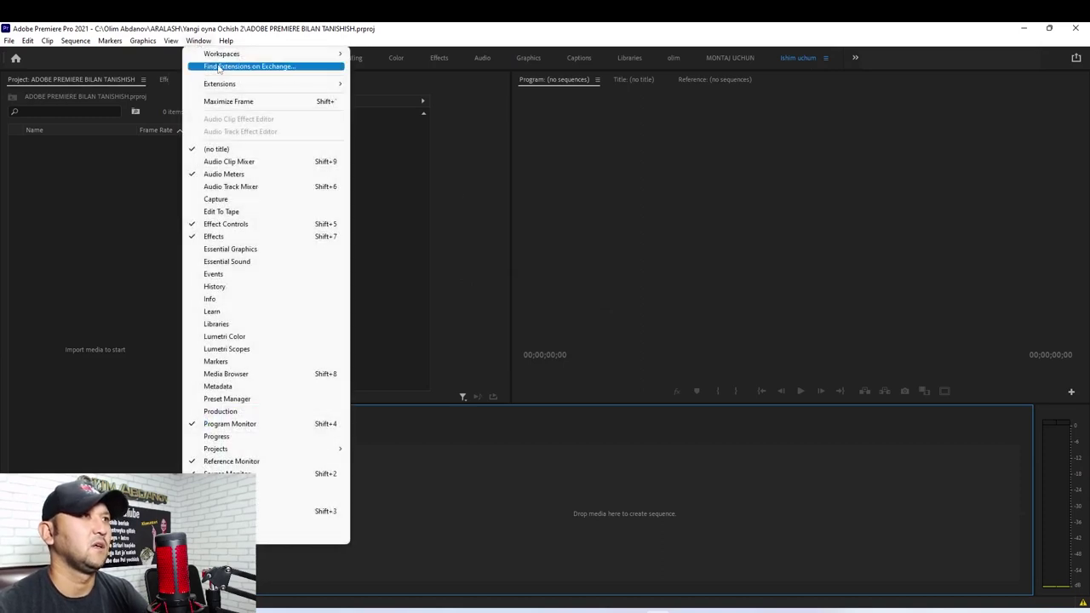
mouse_move(226, 54)
click(850, 222)
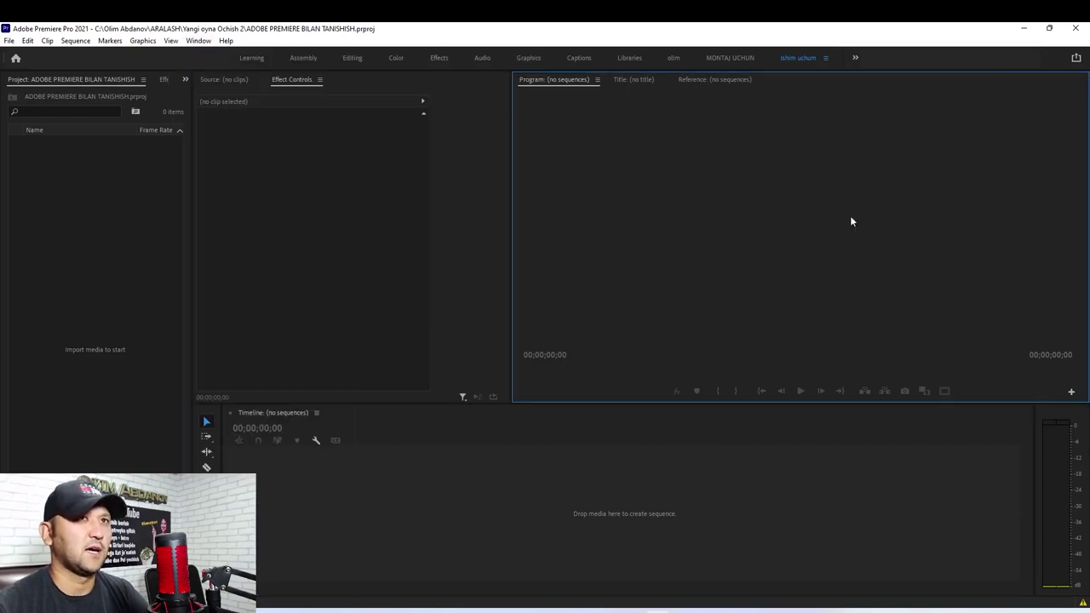
right_click(908, 62)
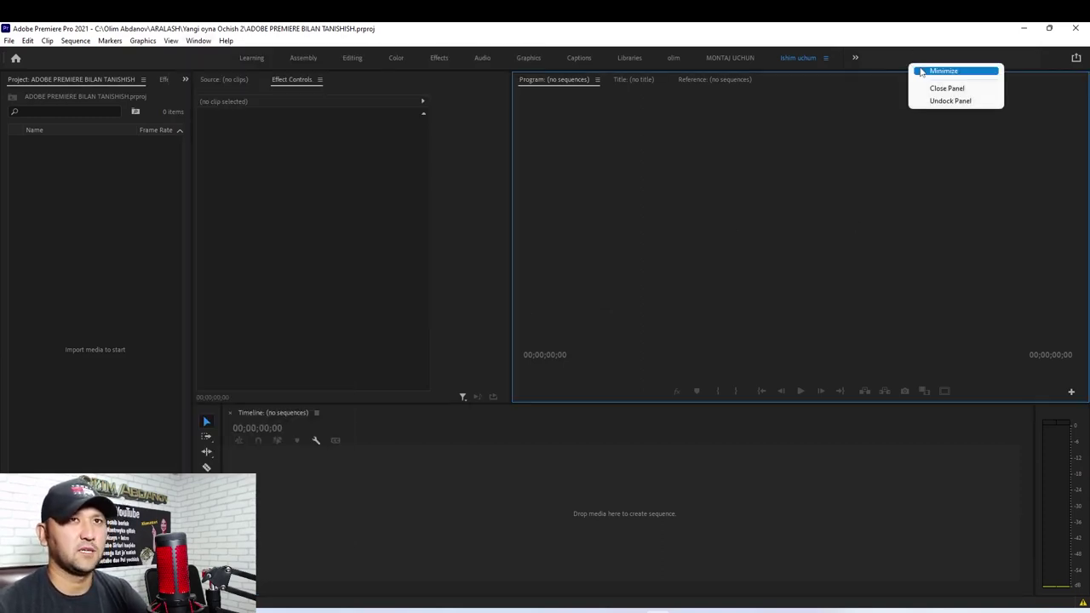
click(992, 53)
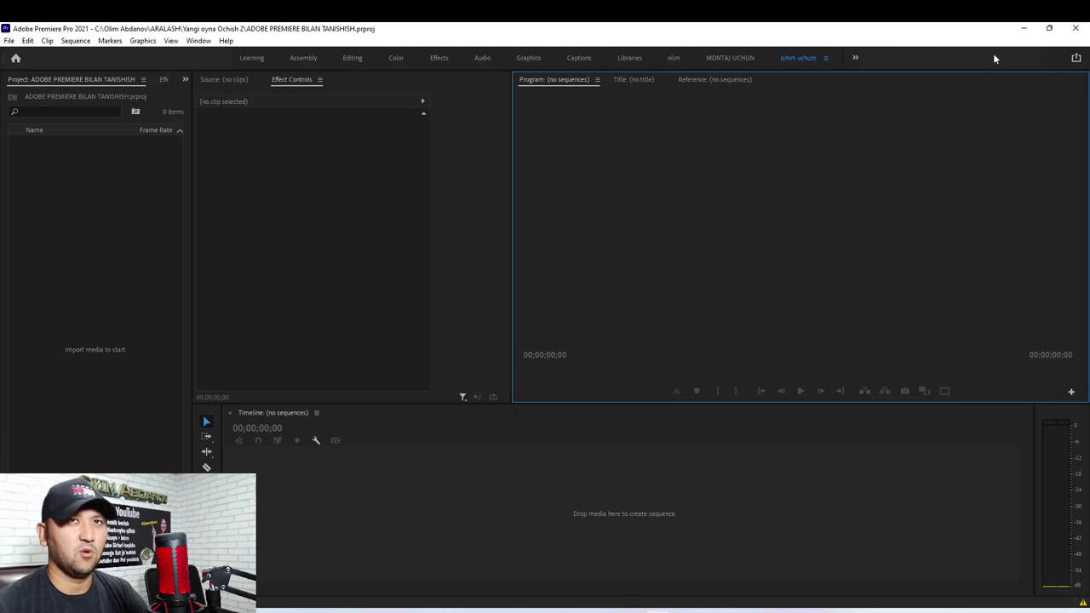
right_click(994, 56)
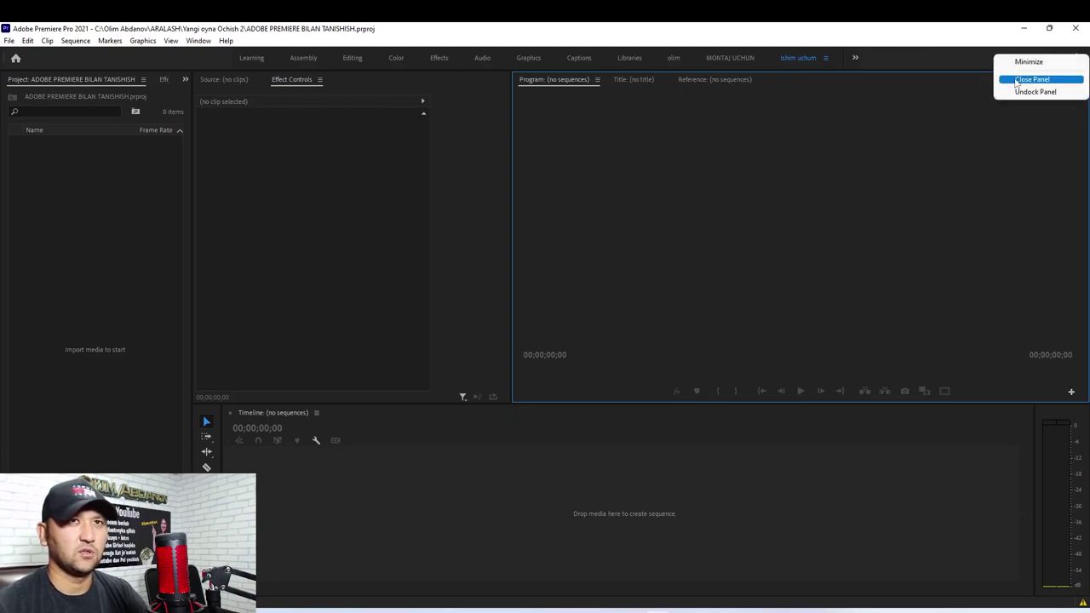
click(1016, 80)
click(578, 467)
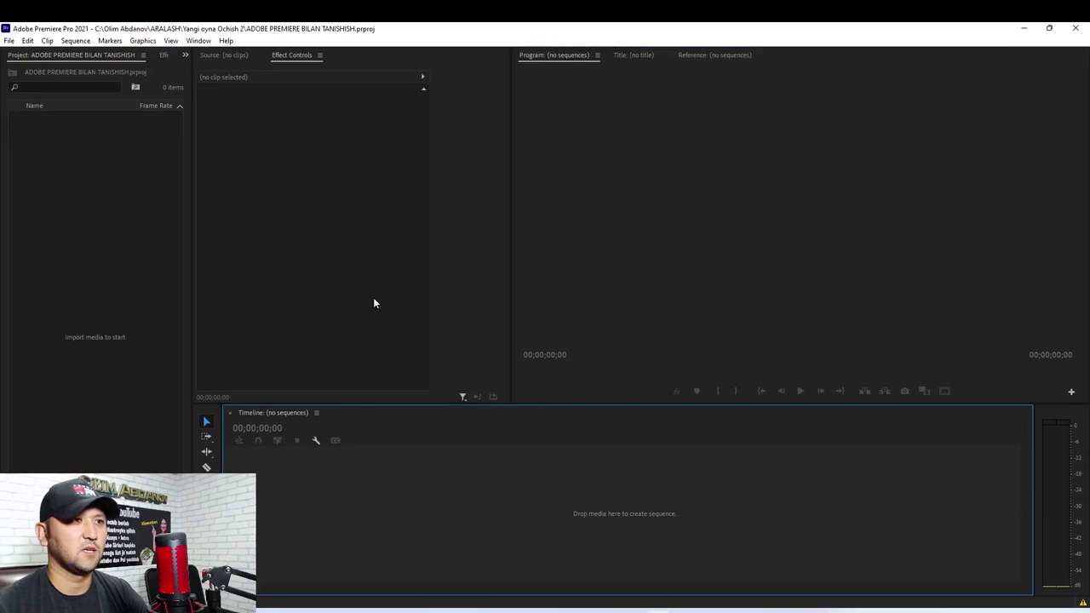